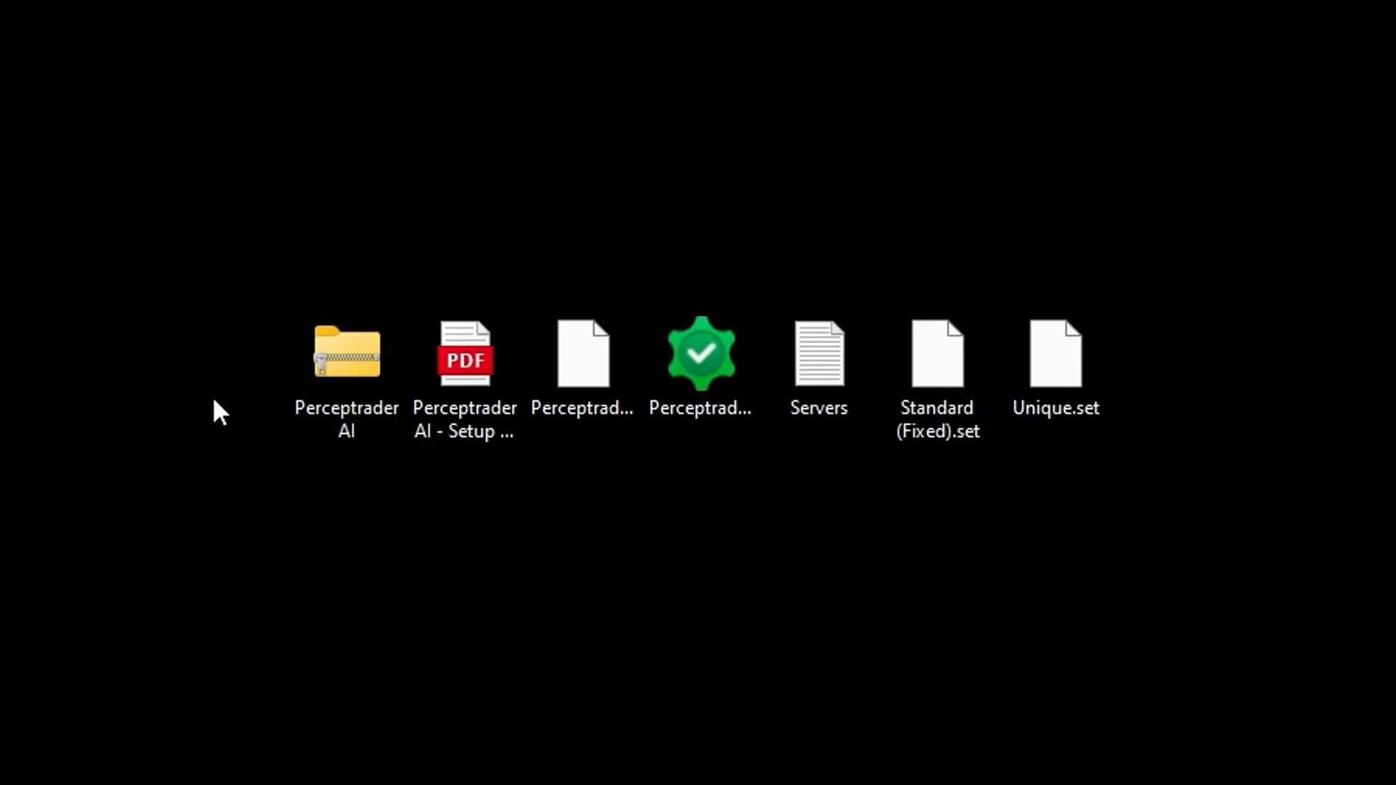
Inspect the Perceptrader AI zip, setup guide PDF, .ex4 file and MQL5 program on the desktop.
right_click(364, 361)
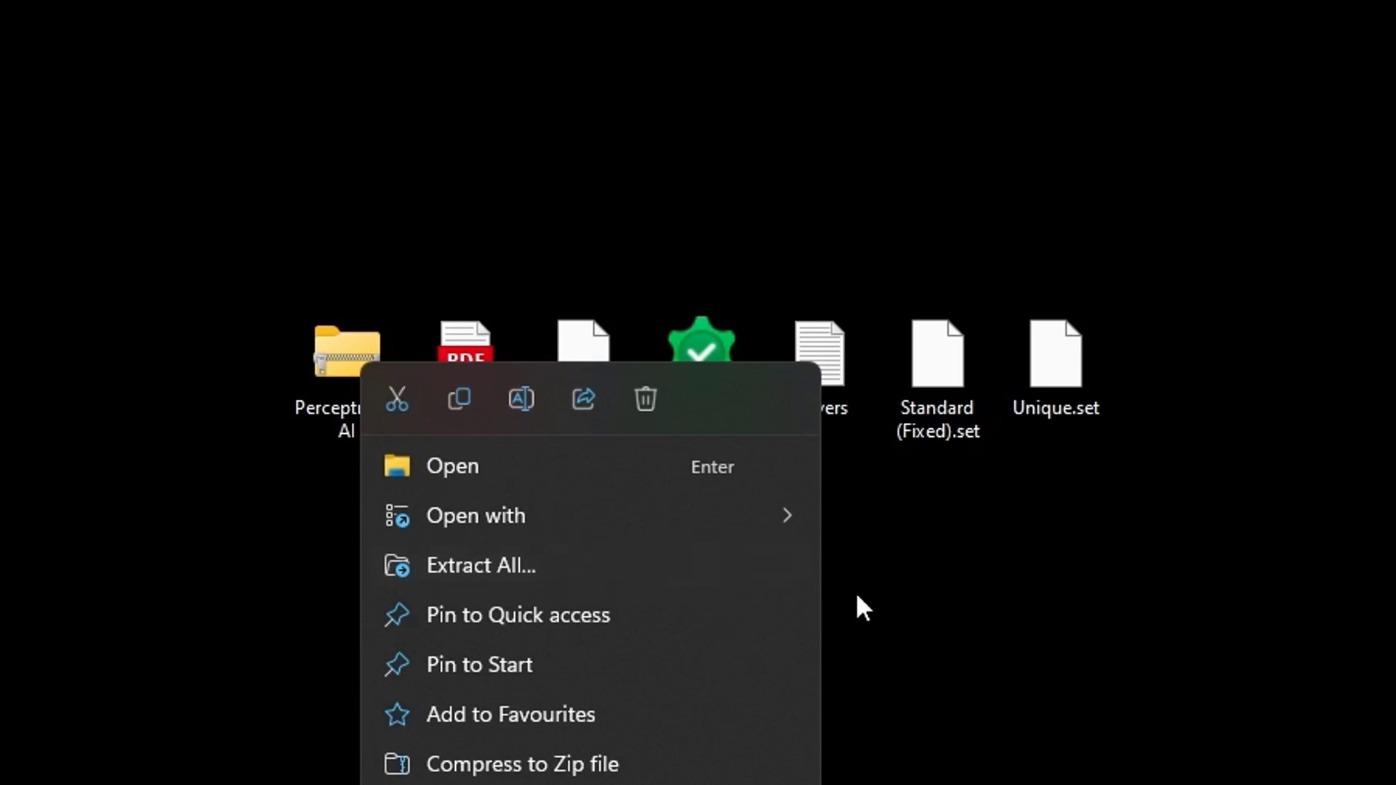
left_click(1014, 630)
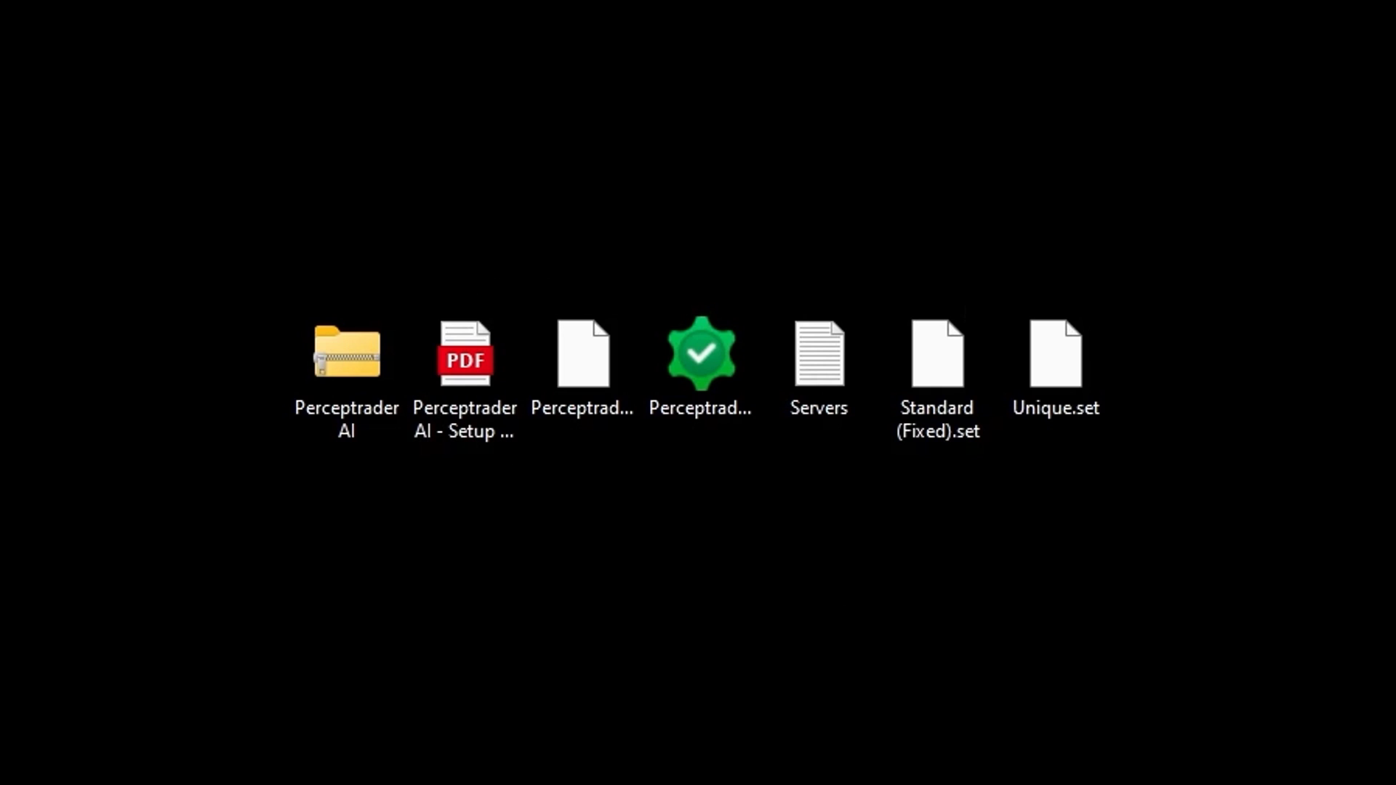
left_click(459, 442)
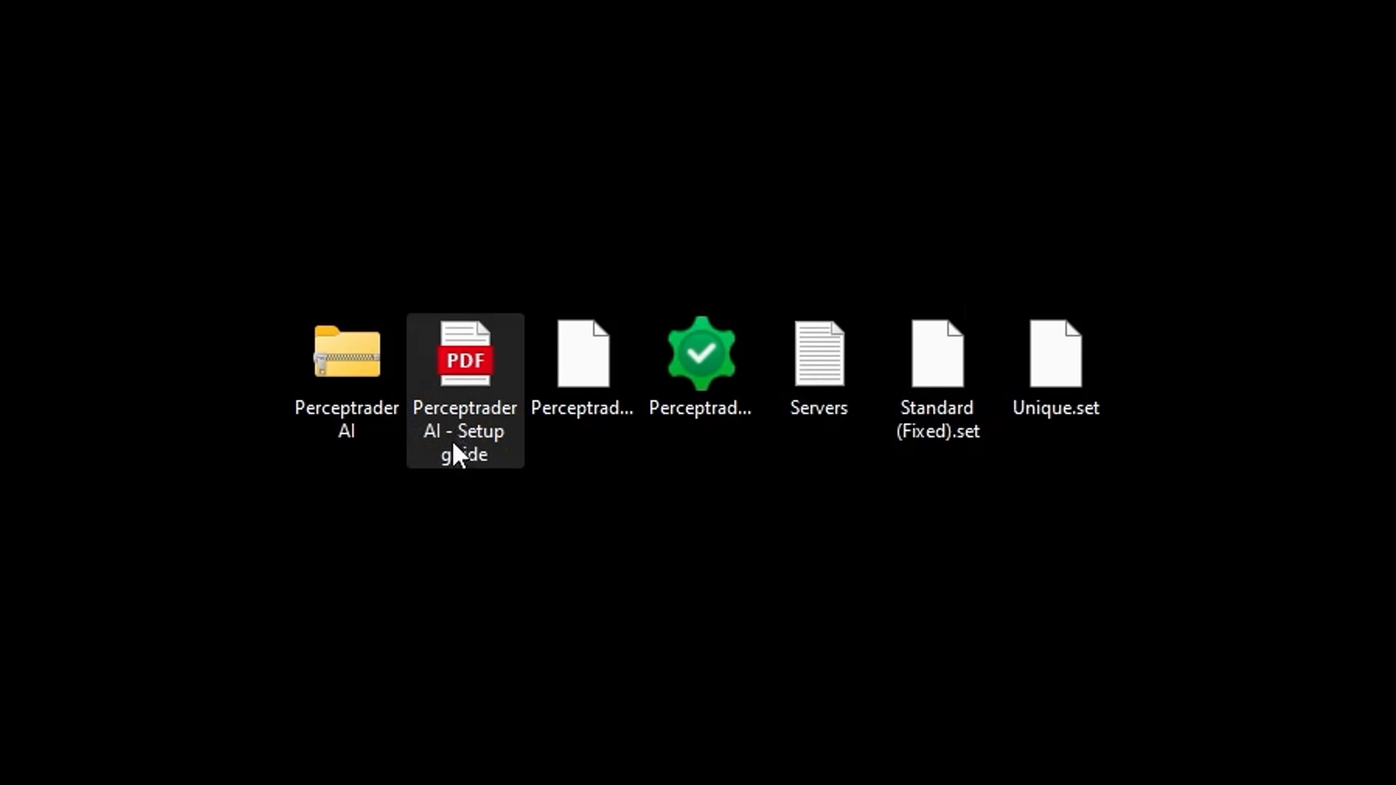
left_click(572, 383)
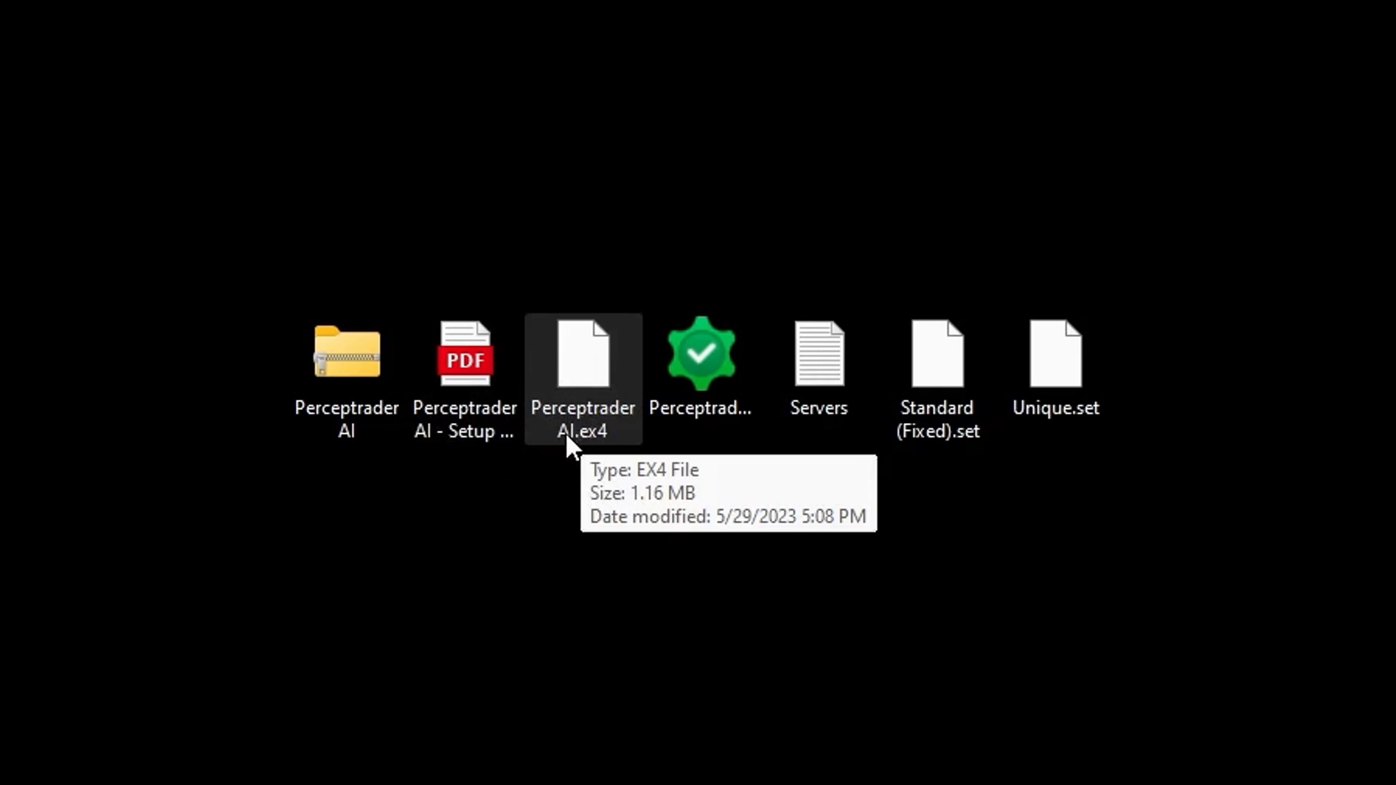
left_click(689, 383)
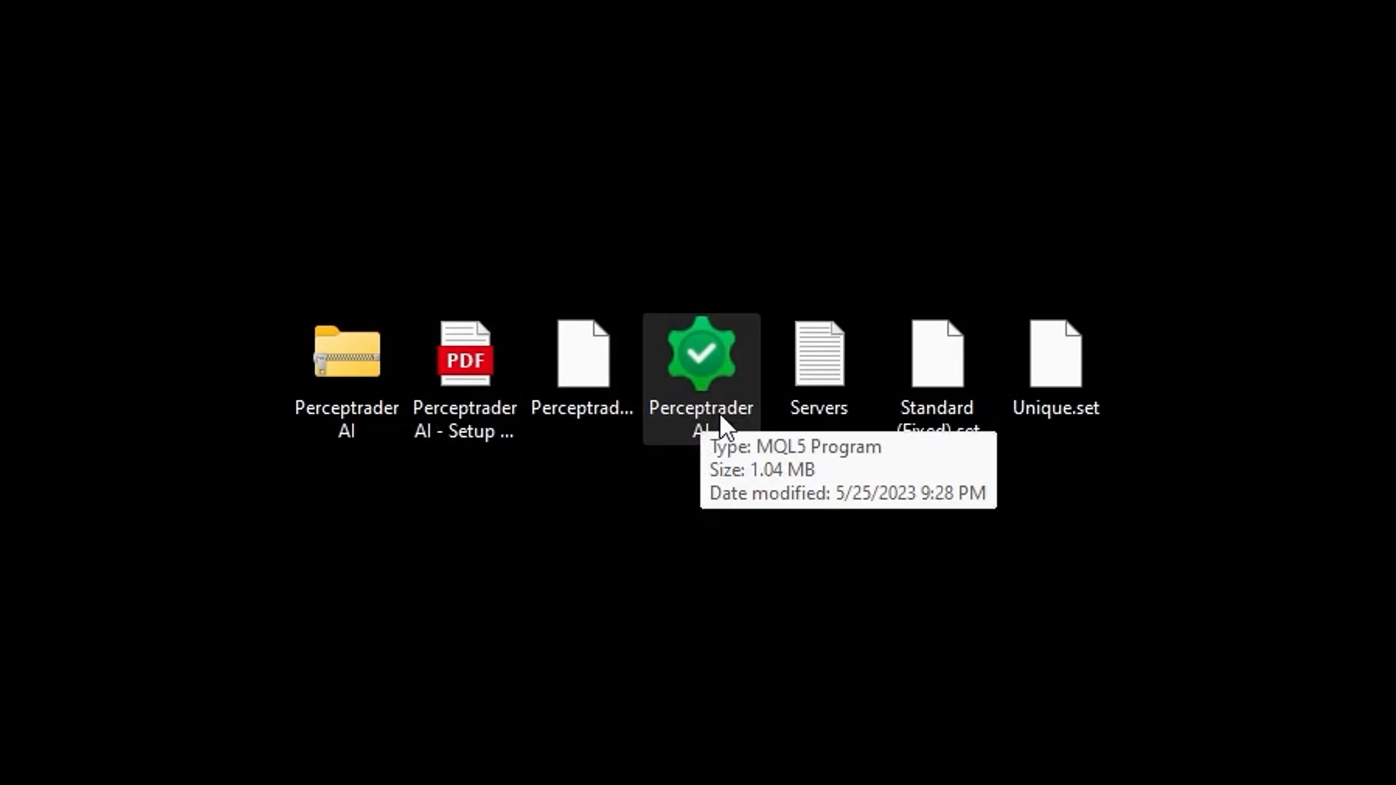
Check the Servers, Standard (Fixed).set and Unique.set files, then bring up MetaTrader 5's Tools menu.
left_click(813, 388)
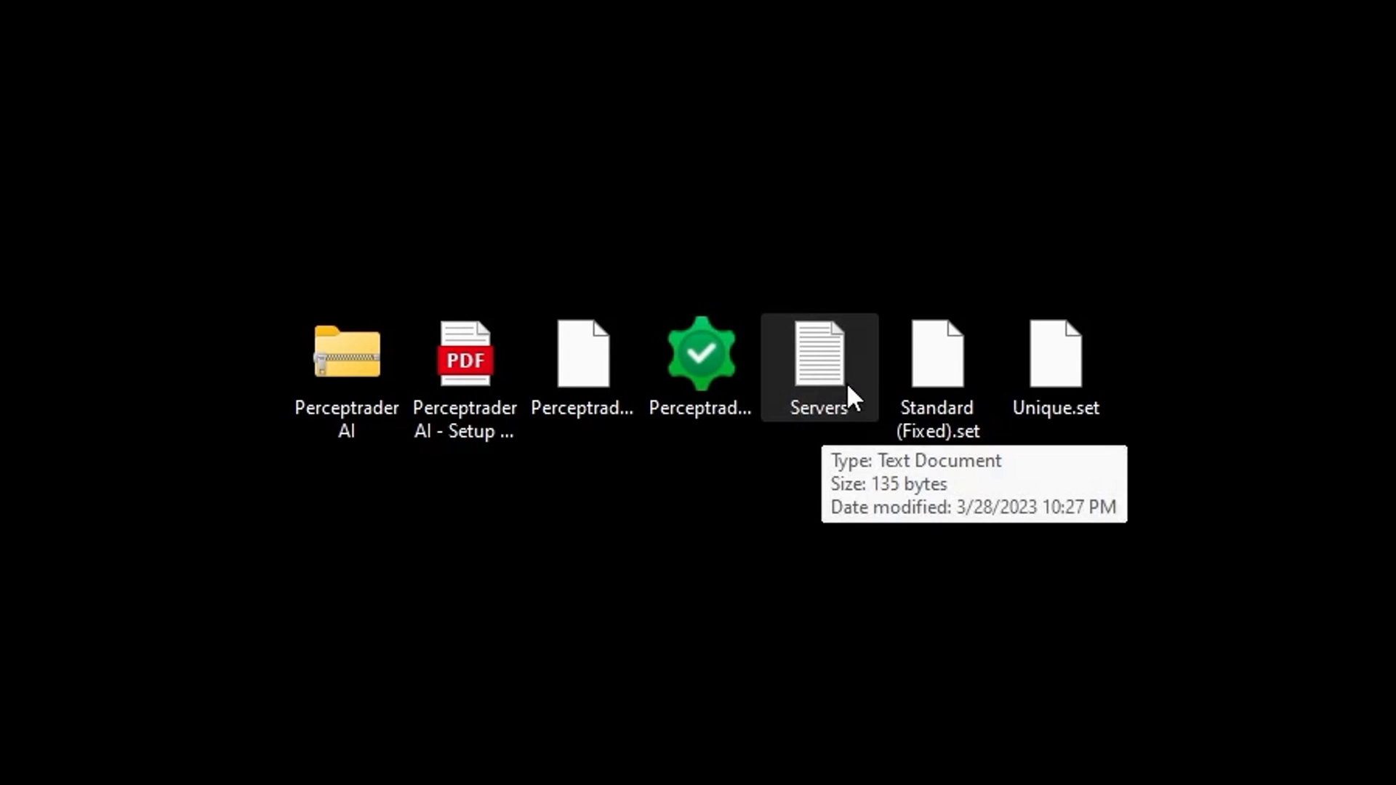
left_click(942, 396)
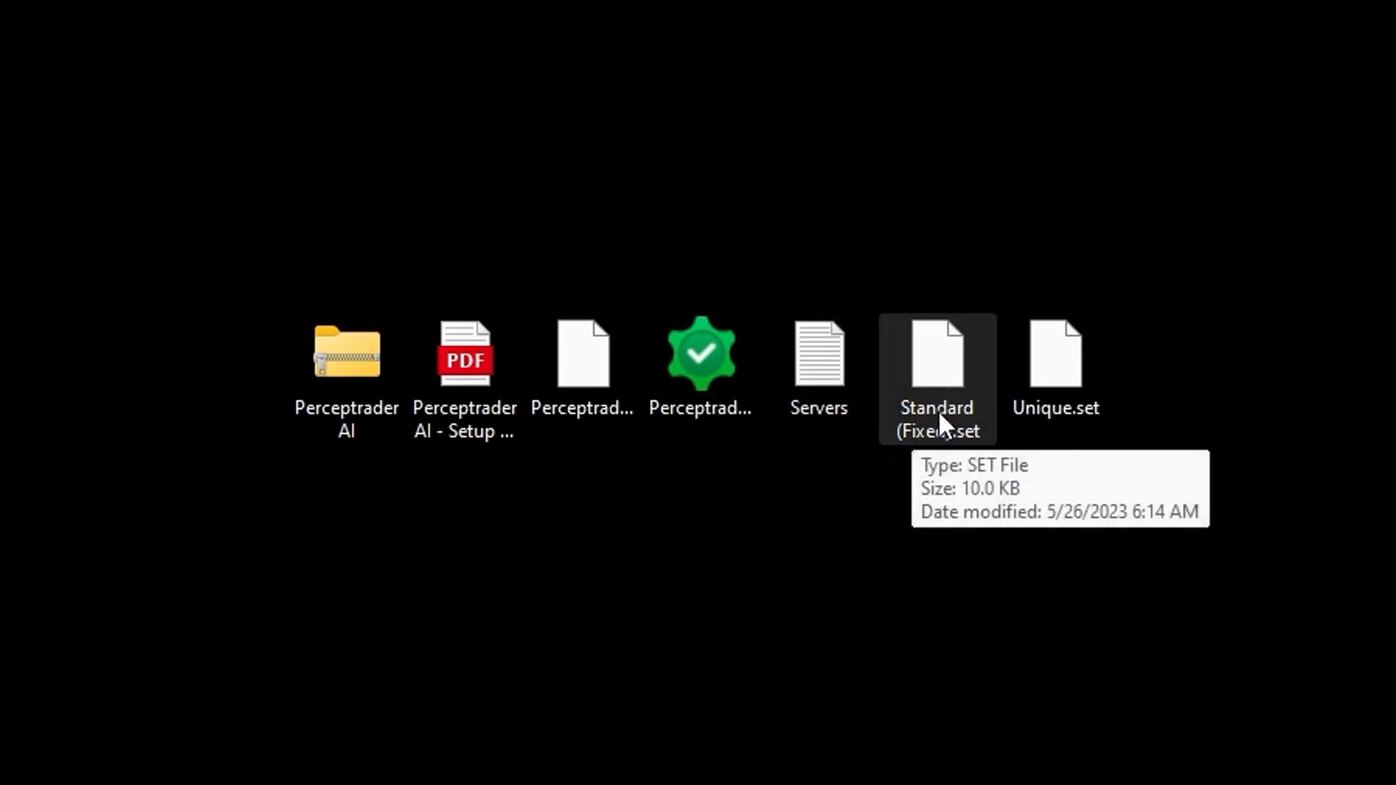
left_click(1062, 409)
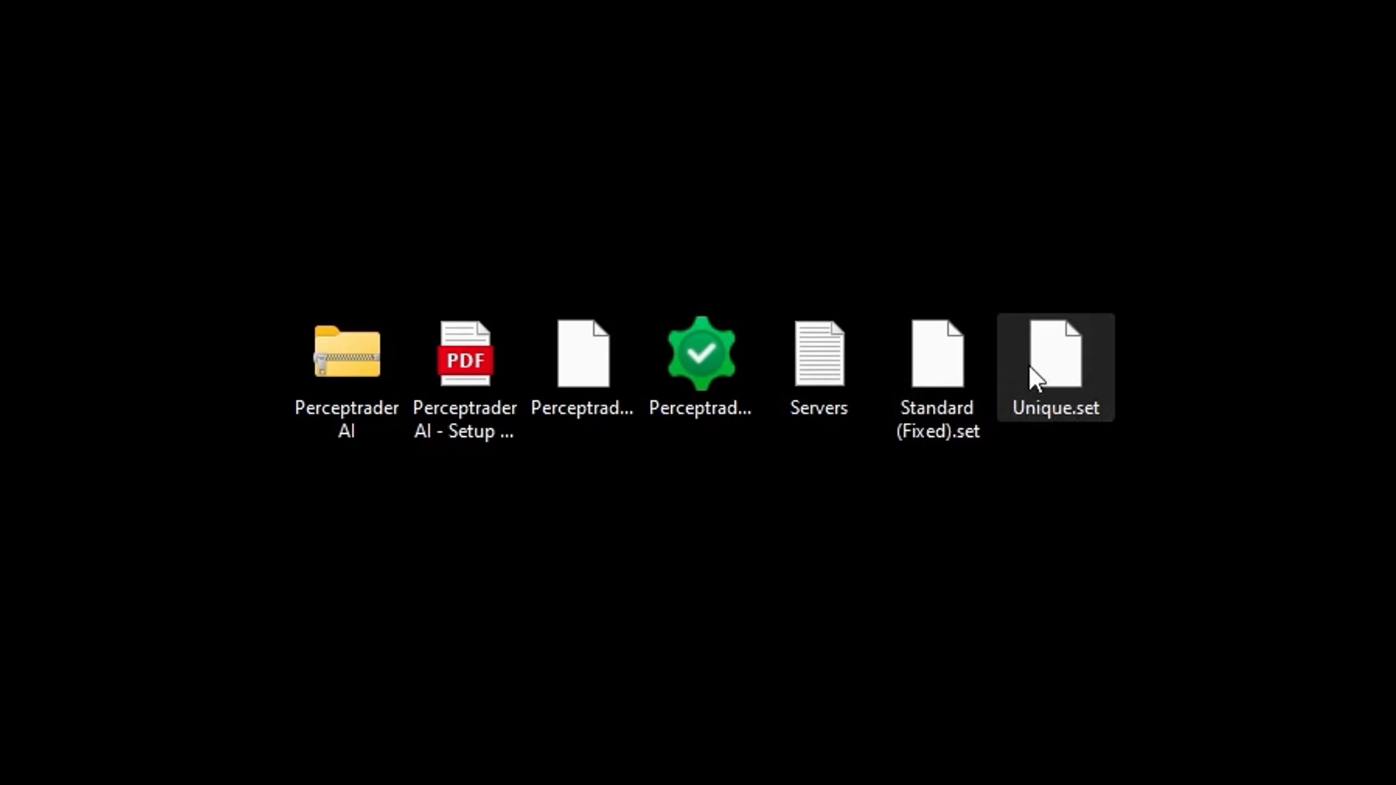
left_click(834, 583)
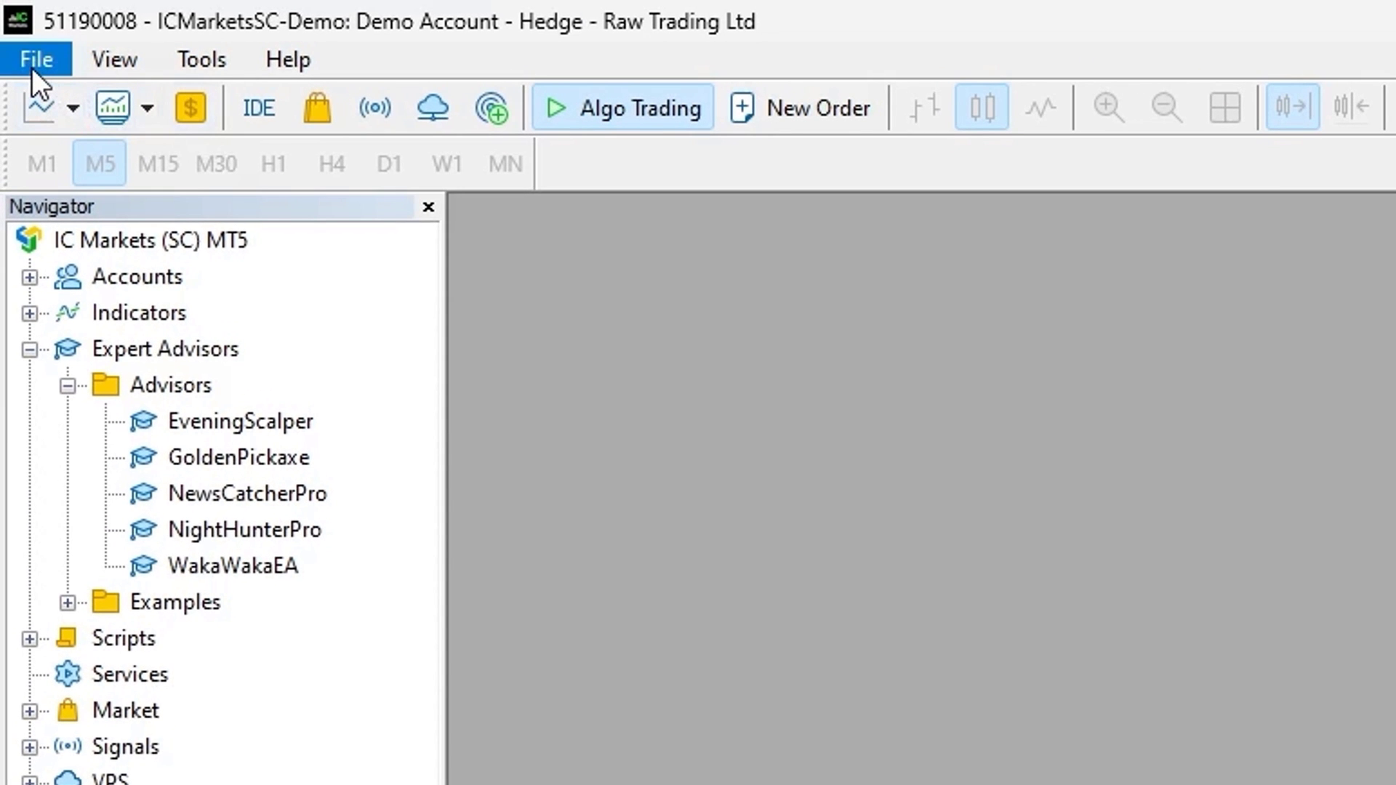
left_click(213, 64)
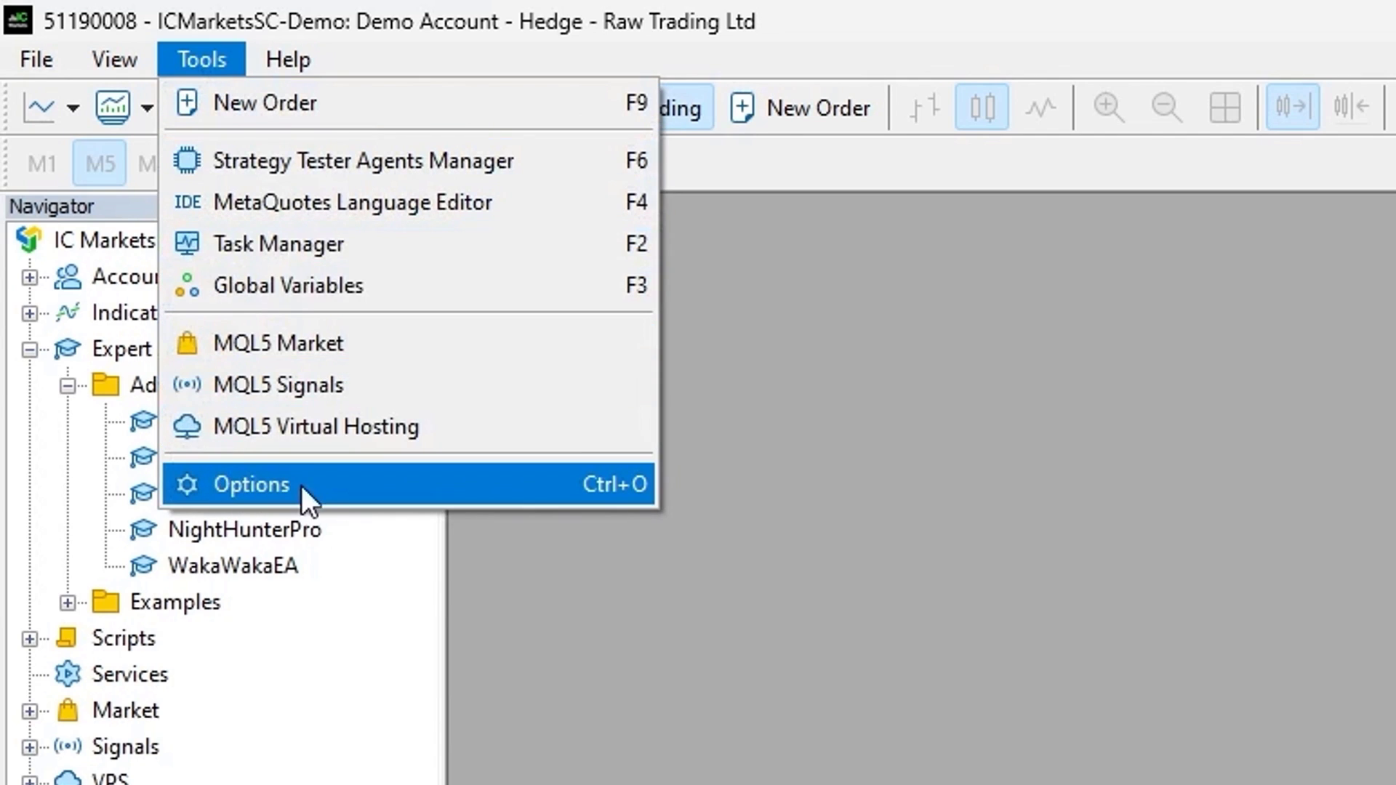
Enable Allow WebRequest for listed URL in the Expert Advisors options, confirm, and minimize MetaTrader.
left_click(361, 497)
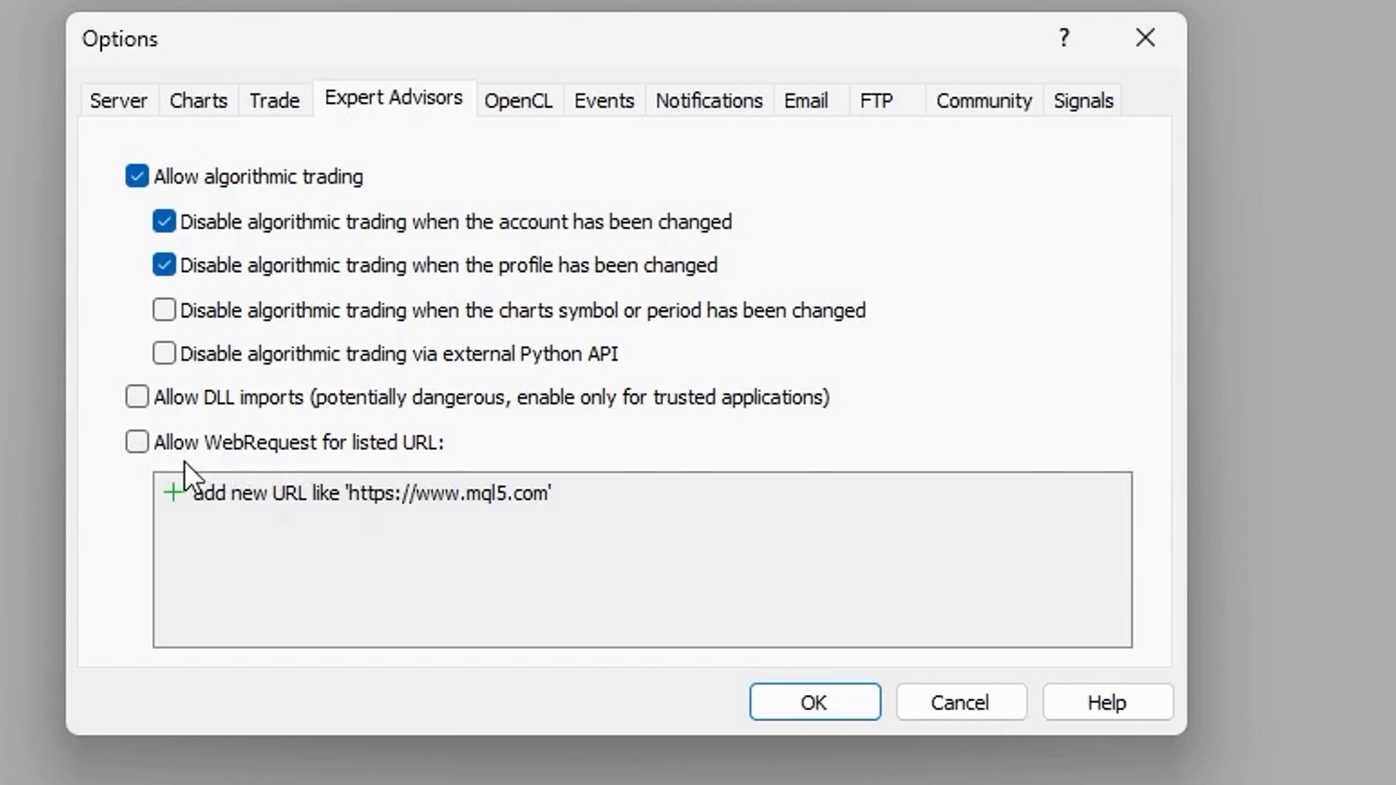
left_click(139, 444)
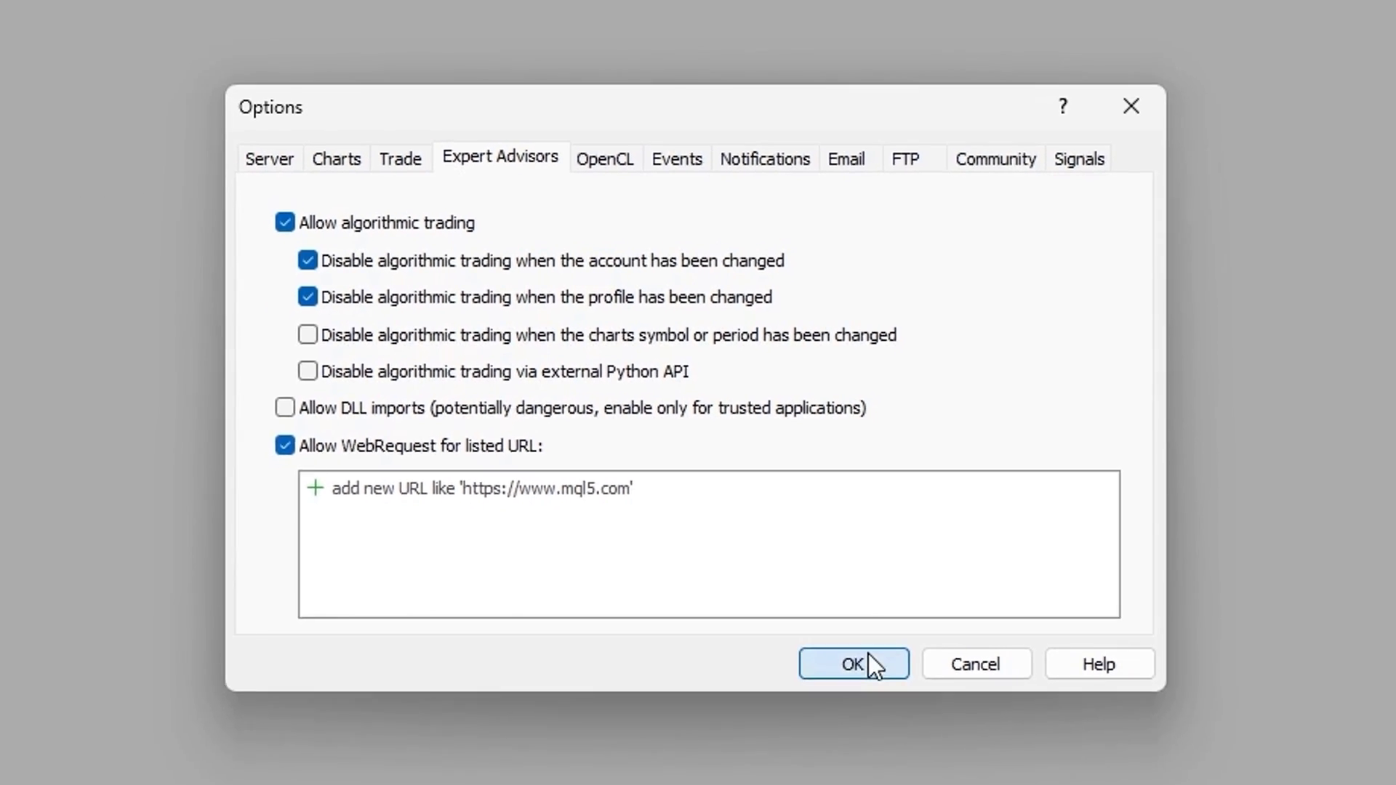
left_click(834, 700)
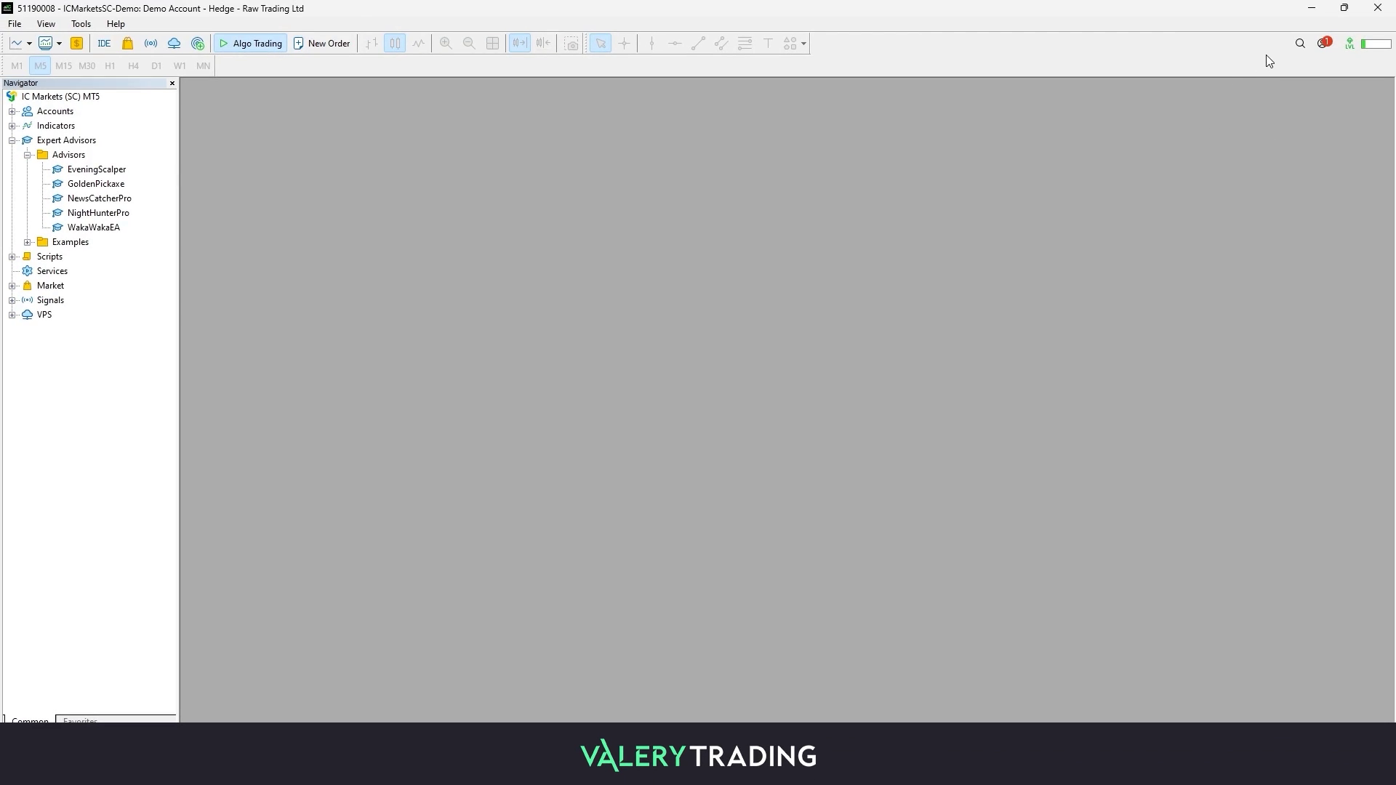
left_click(1310, 9)
left_click(81, 23)
left_click(153, 196)
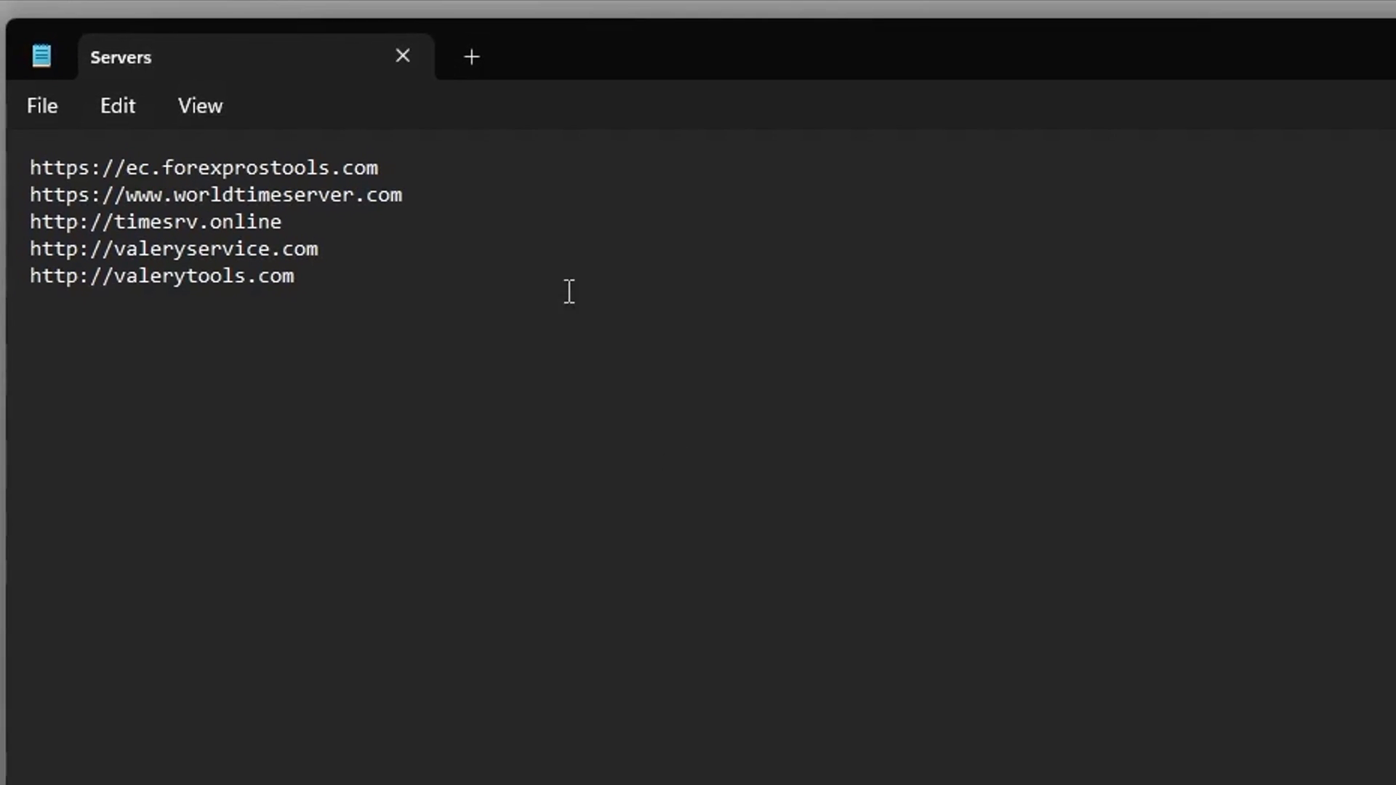
left_click_drag(414, 165, 8, 158)
key("ctrl+c")
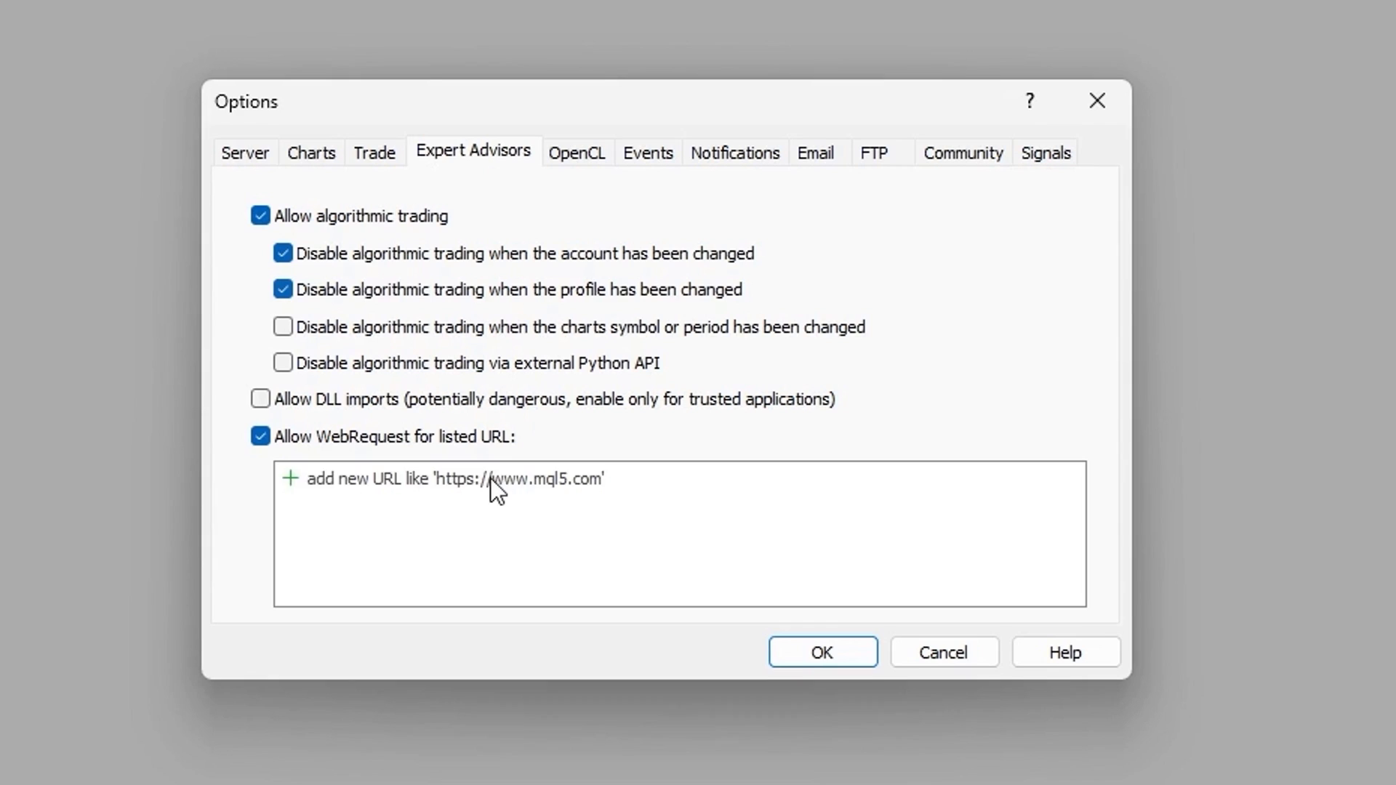
Add the forexprostools and worldtimeserver addresses to the allowed WebRequest URLs.
left_click(490, 477)
key("ctrl+v")
left_click(287, 478)
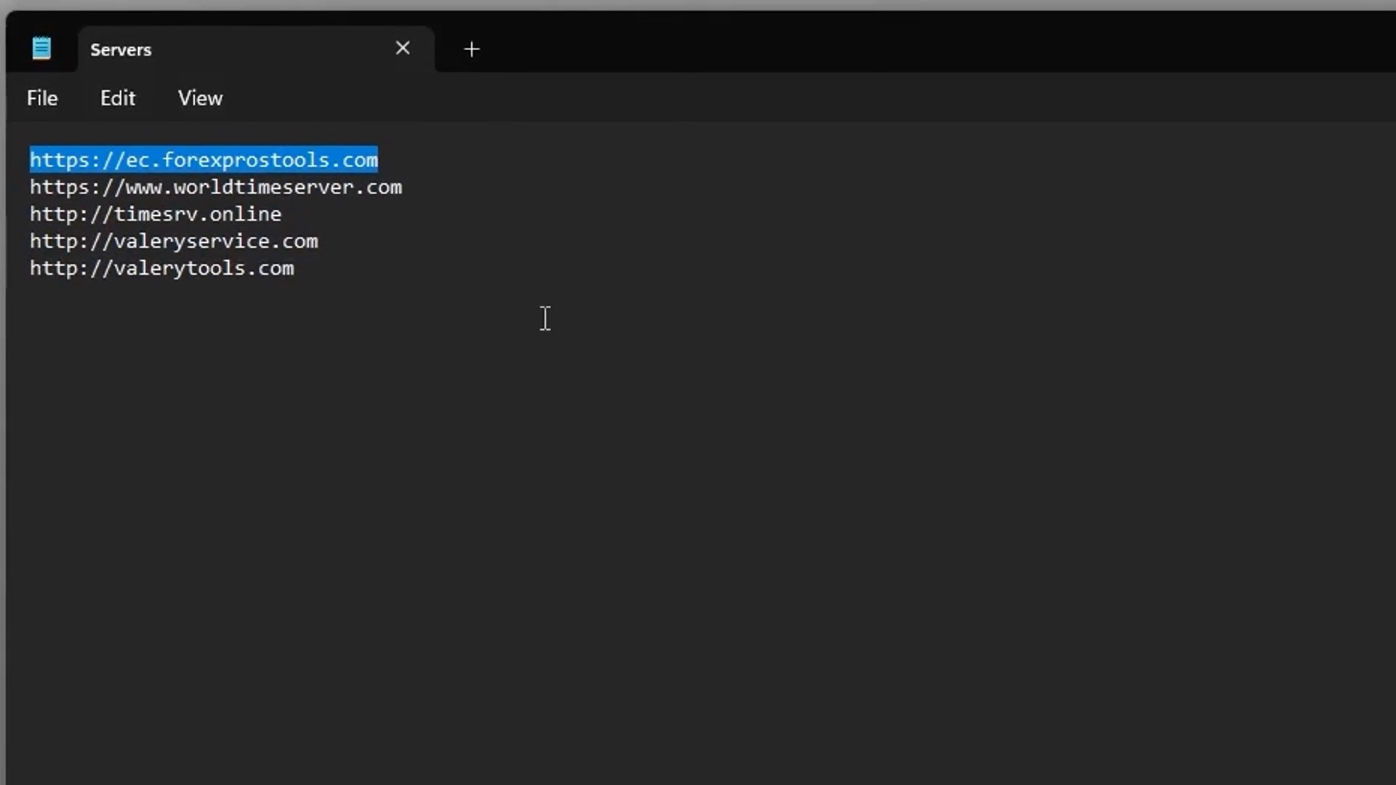
left_click(456, 186)
left_click_drag(455, 186, 9, 193)
key("ctrl+c")
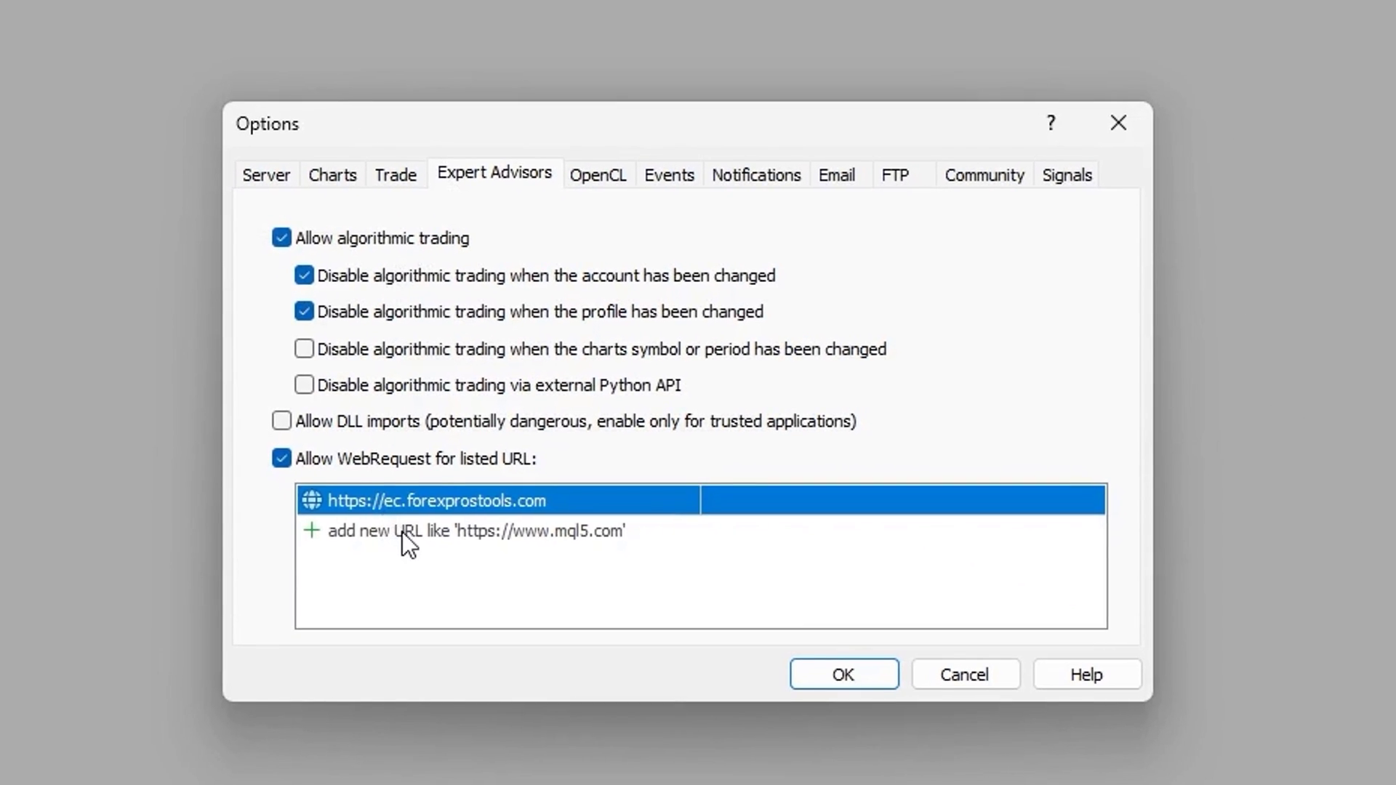
left_click(402, 531)
key("ctrl+v")
key("Return")
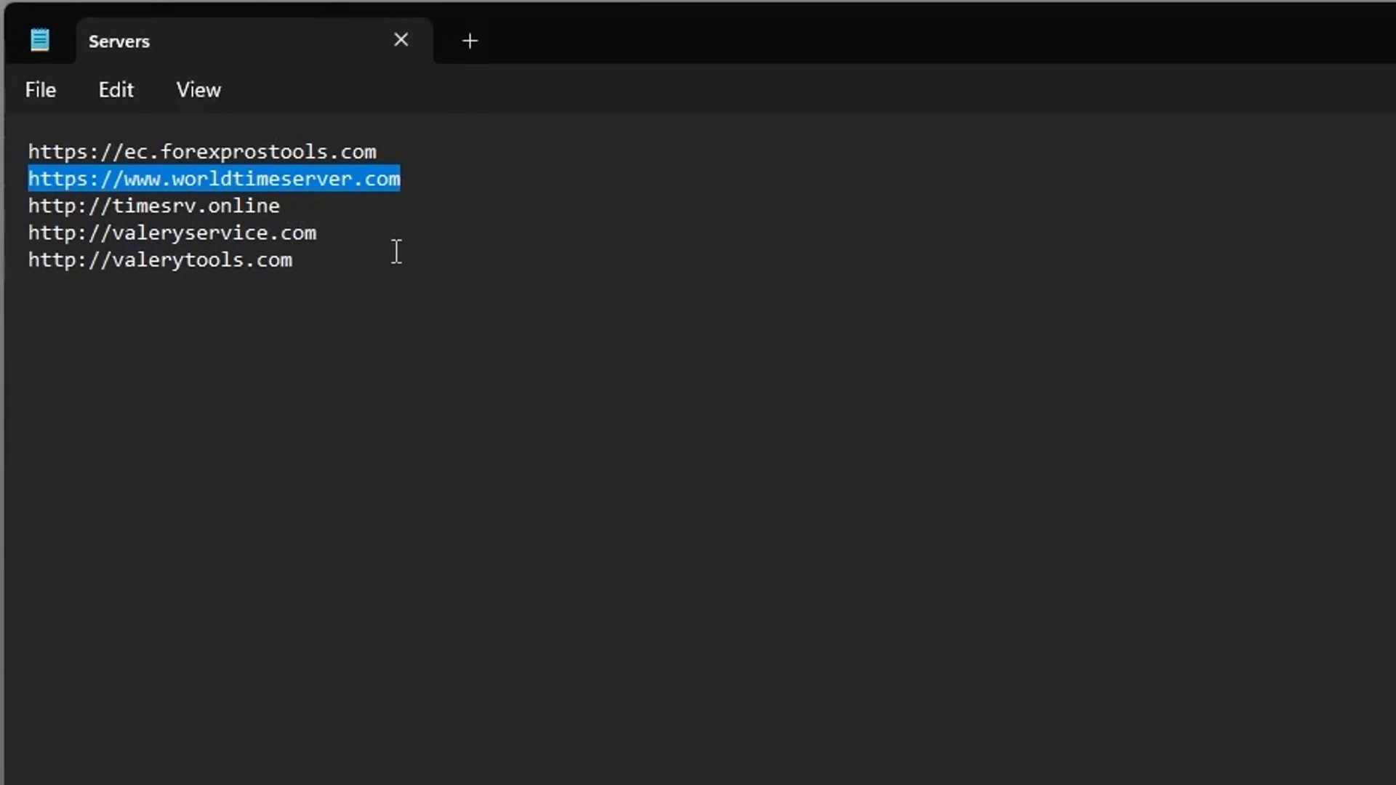
Add the timesrv.online and valeryservice.com addresses to the allowed URL list.
left_click_drag(286, 205, 30, 207)
key("ctrl+c")
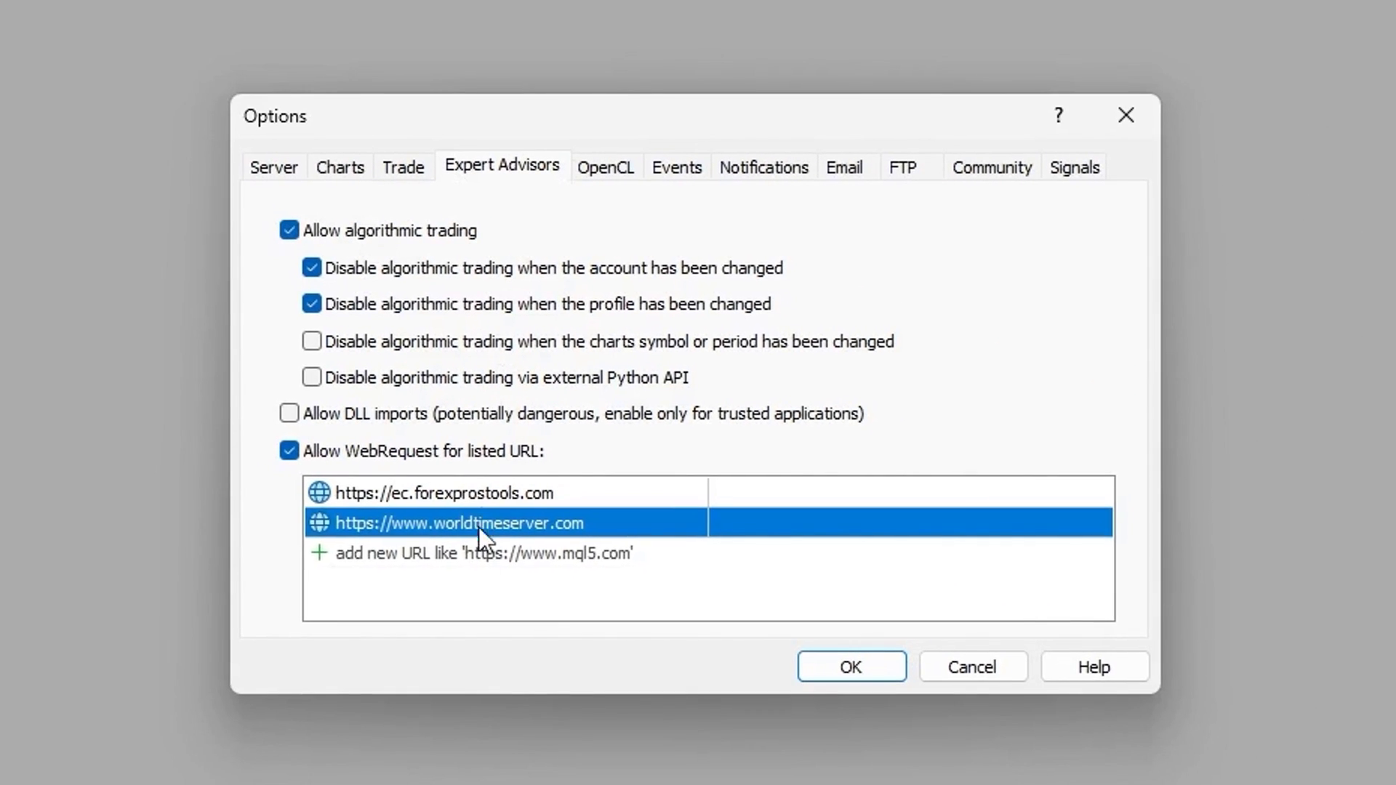
left_click(321, 553)
key("ctrl+v")
key("Return")
left_click_drag(312, 246, 21, 247)
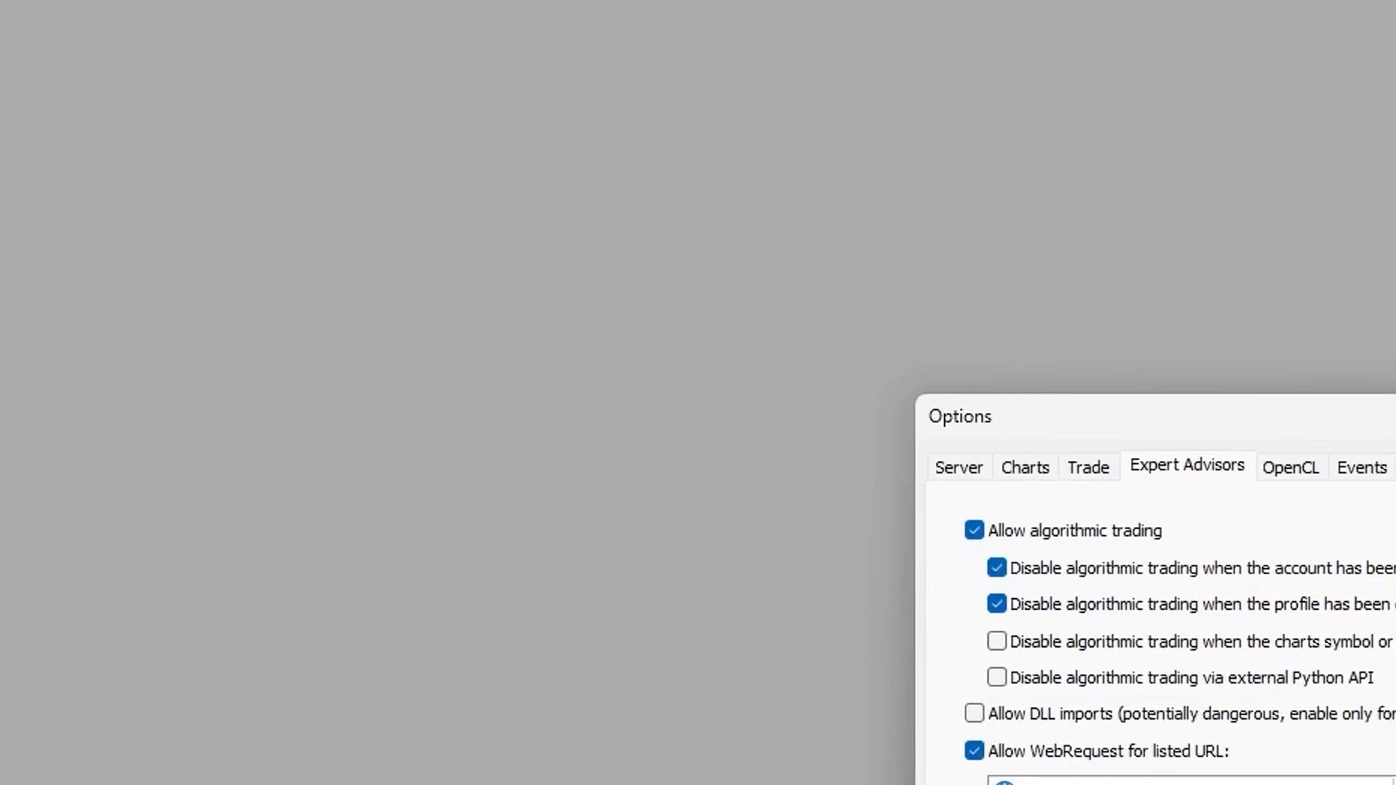
left_click(477, 557)
key("ctrl+v")
key("Return")
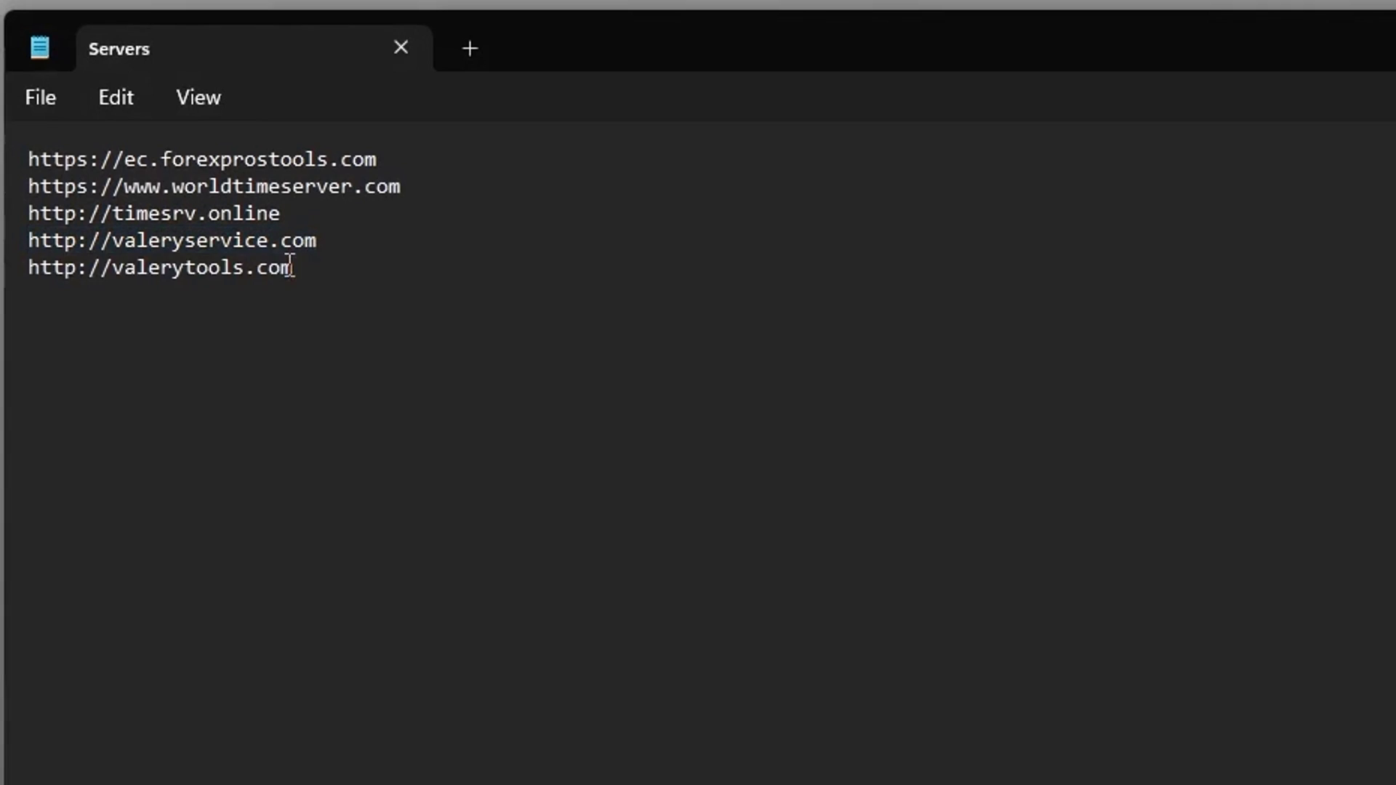
Add the valerytools.com address as the last allowed URL and save the options.
left_click_drag(291, 267, 11, 267)
key("ctrl+c")
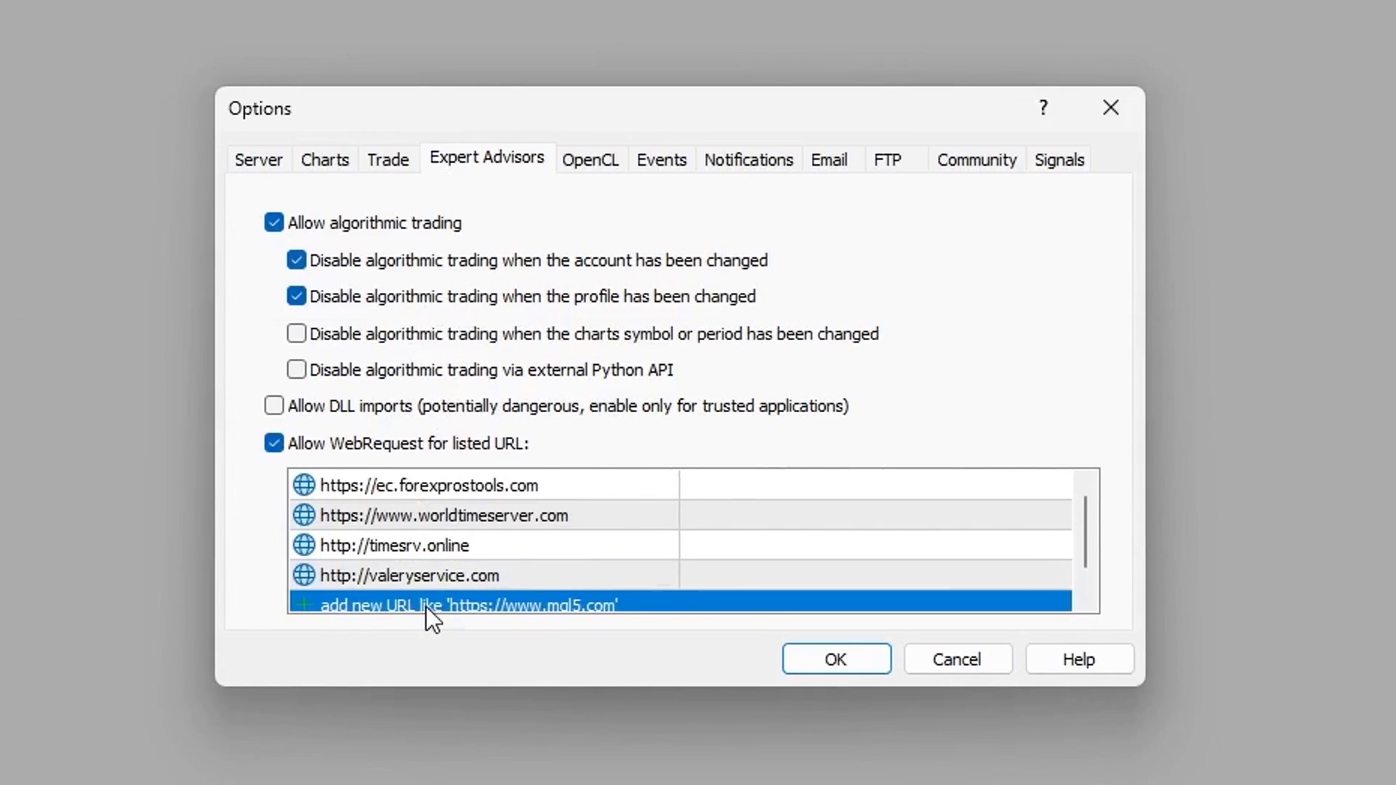
left_click(427, 606)
key("ctrl+v")
key("Return")
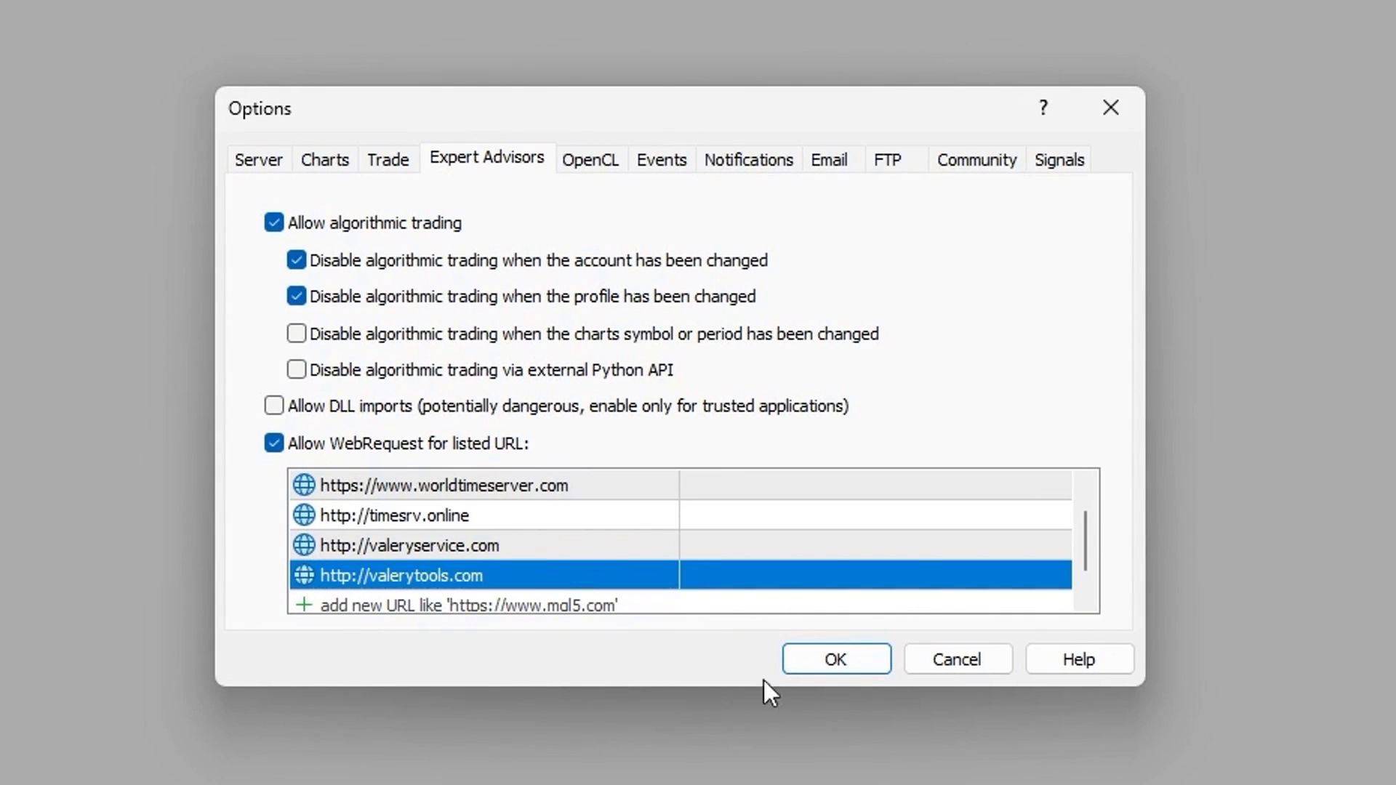
left_click(836, 660)
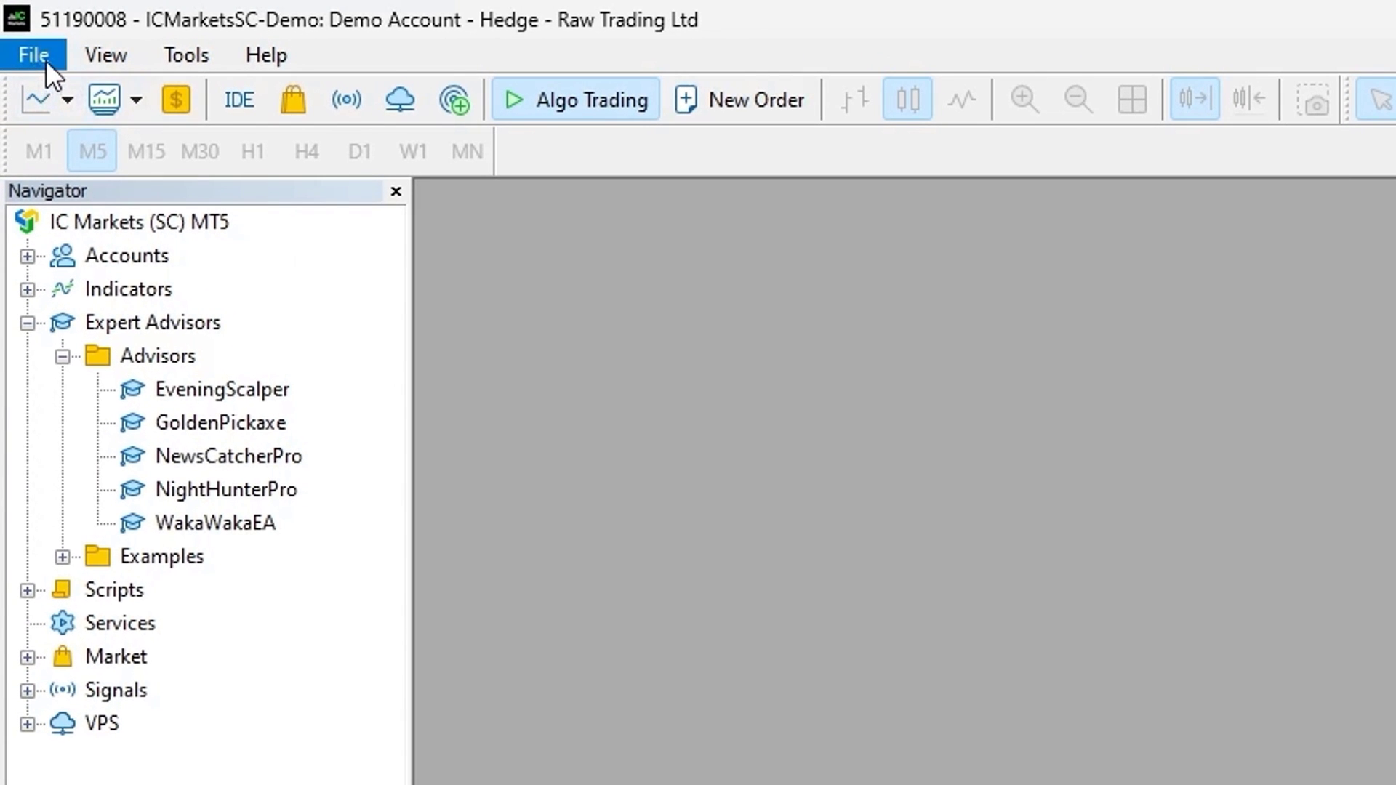
Open MetaTrader 5's data folder from the File menu.
left_click(47, 61)
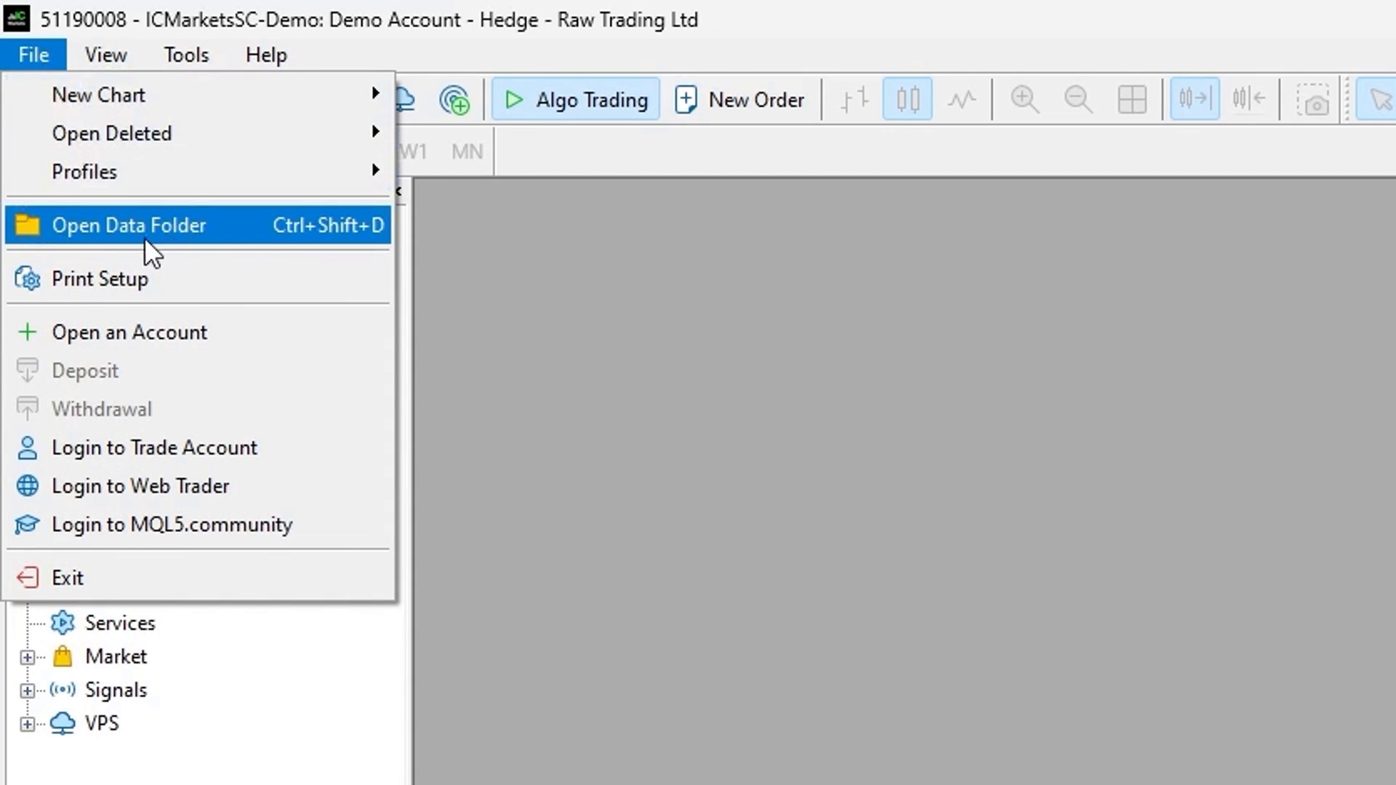
left_click(218, 238)
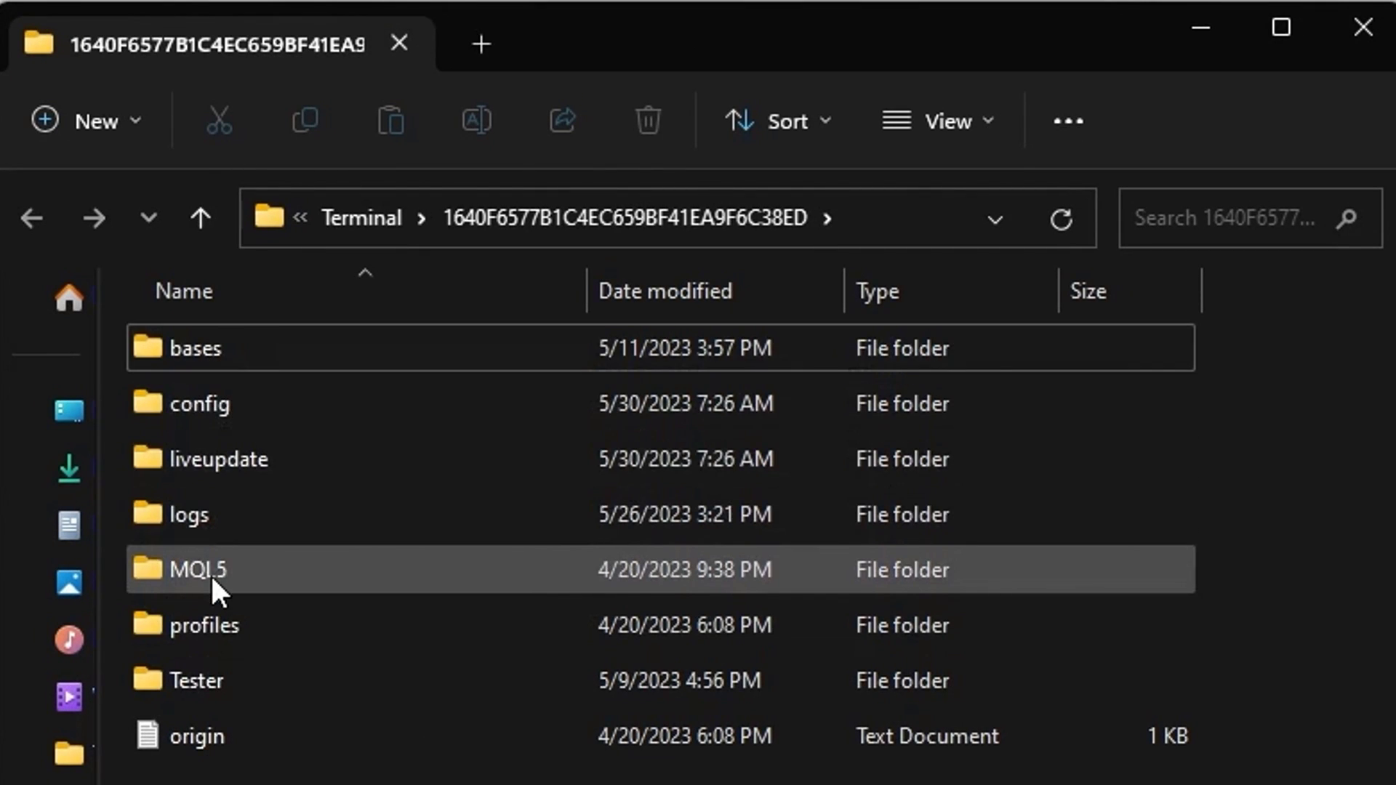
Go into MQL5 > Experts > Advisors and minimize MetaTrader 5 to show the desktop.
double_click(216, 572)
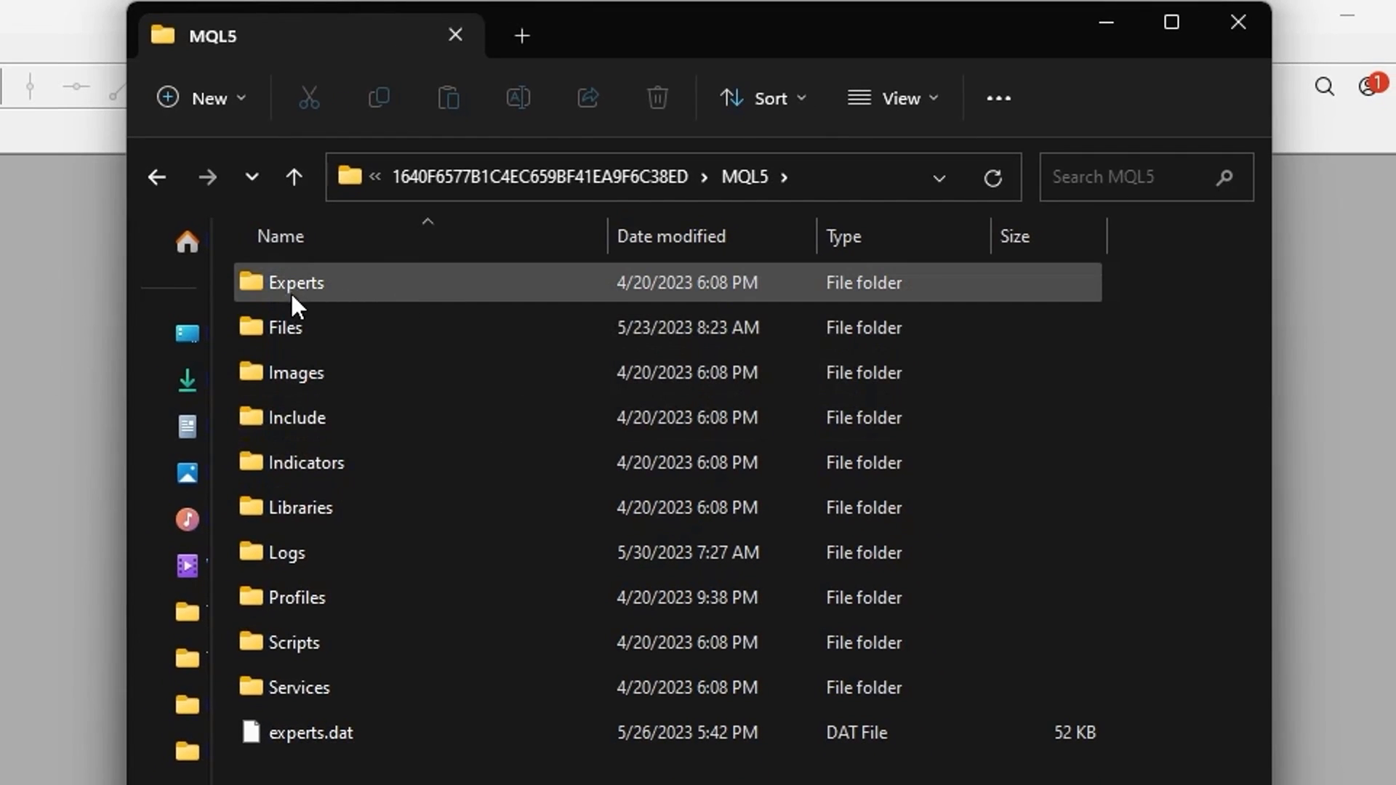
double_click(292, 284)
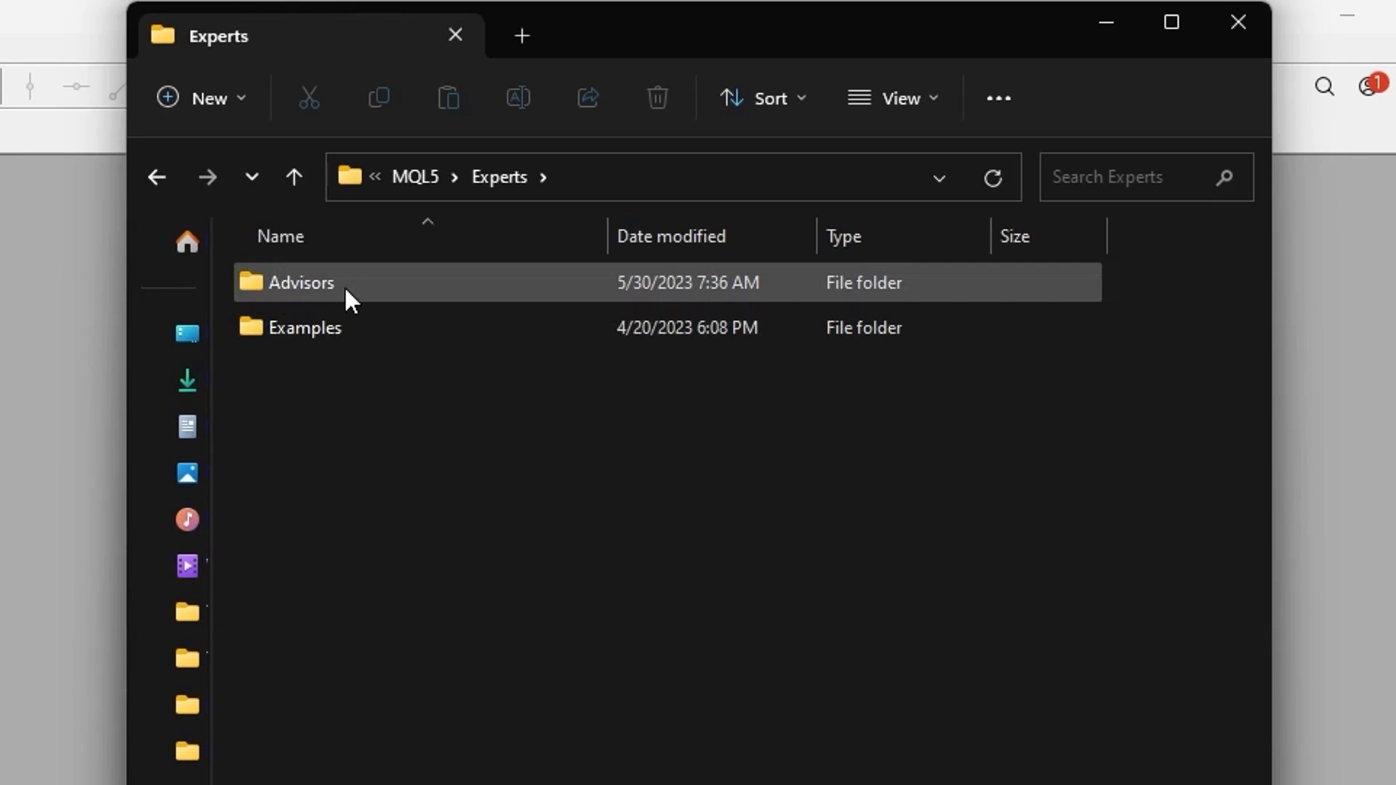
double_click(299, 285)
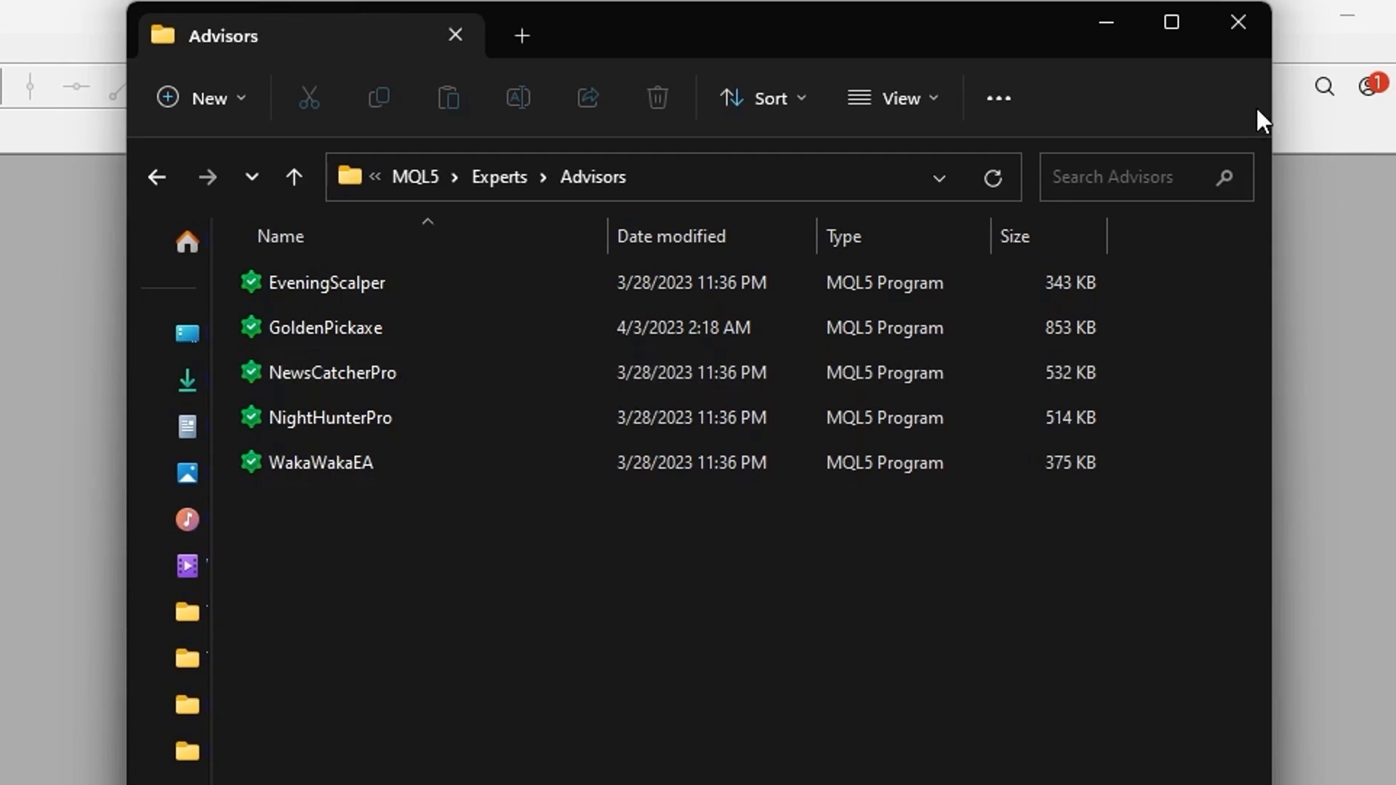
left_click(1356, 24)
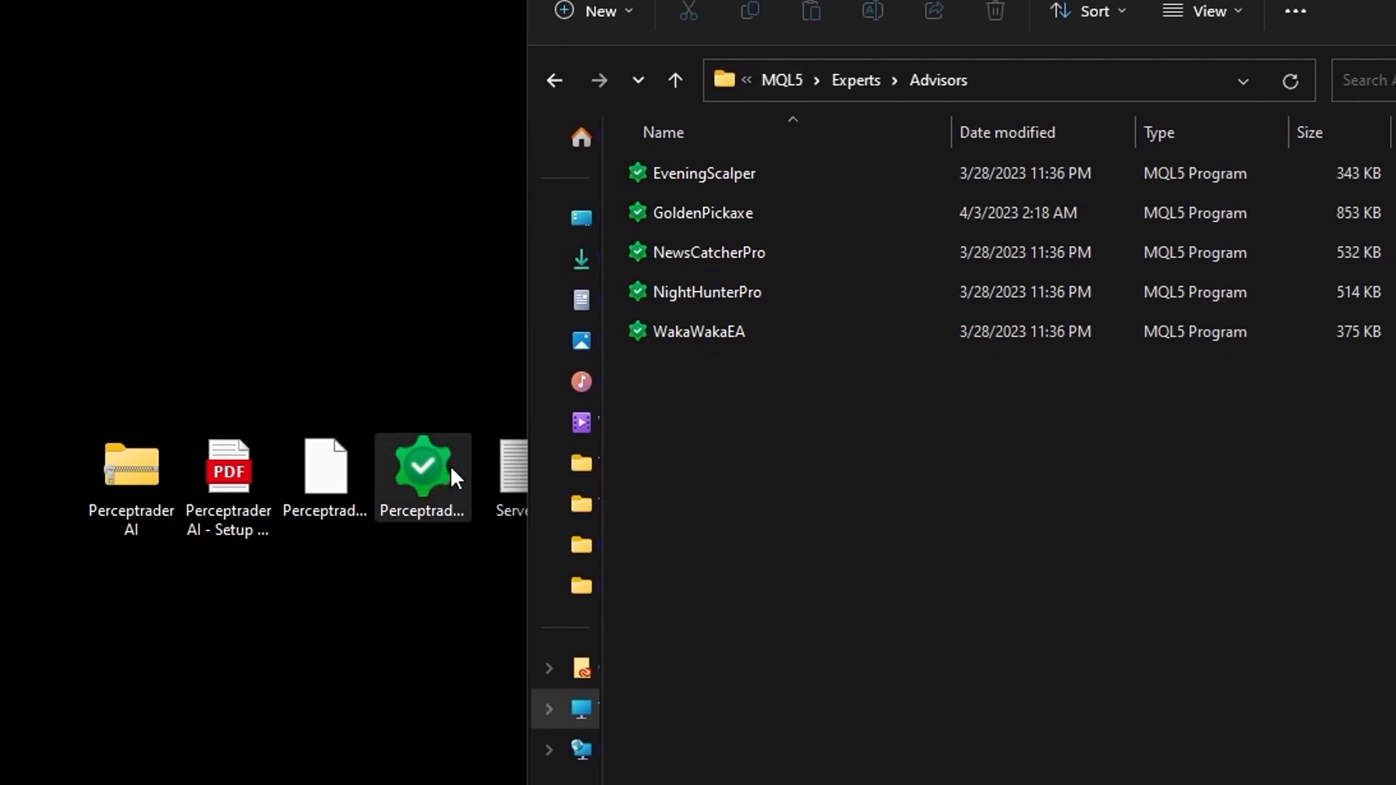
Drag the Perceptrader AI program from the desktop into Advisors and close that Explorer window.
left_click(451, 467)
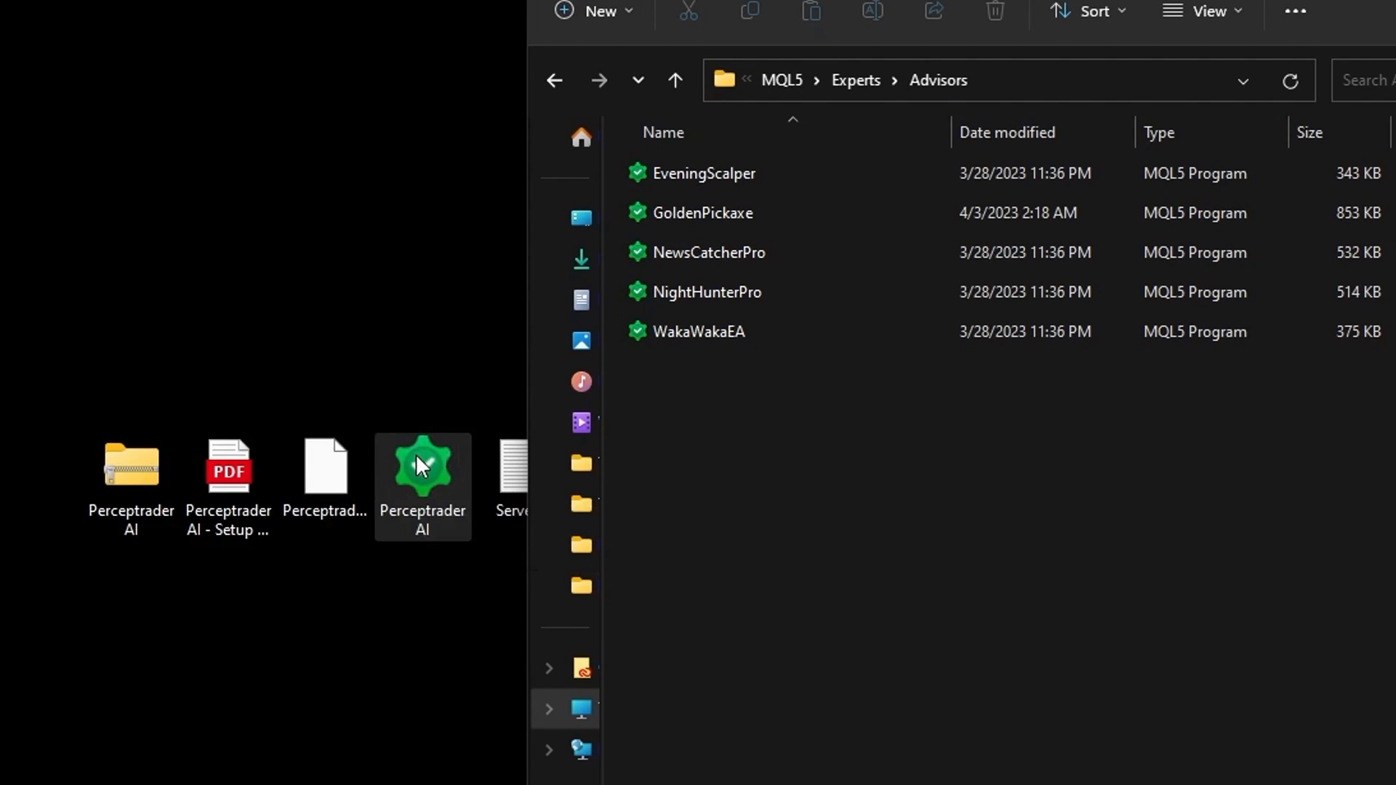
left_click_drag(415, 454, 716, 430)
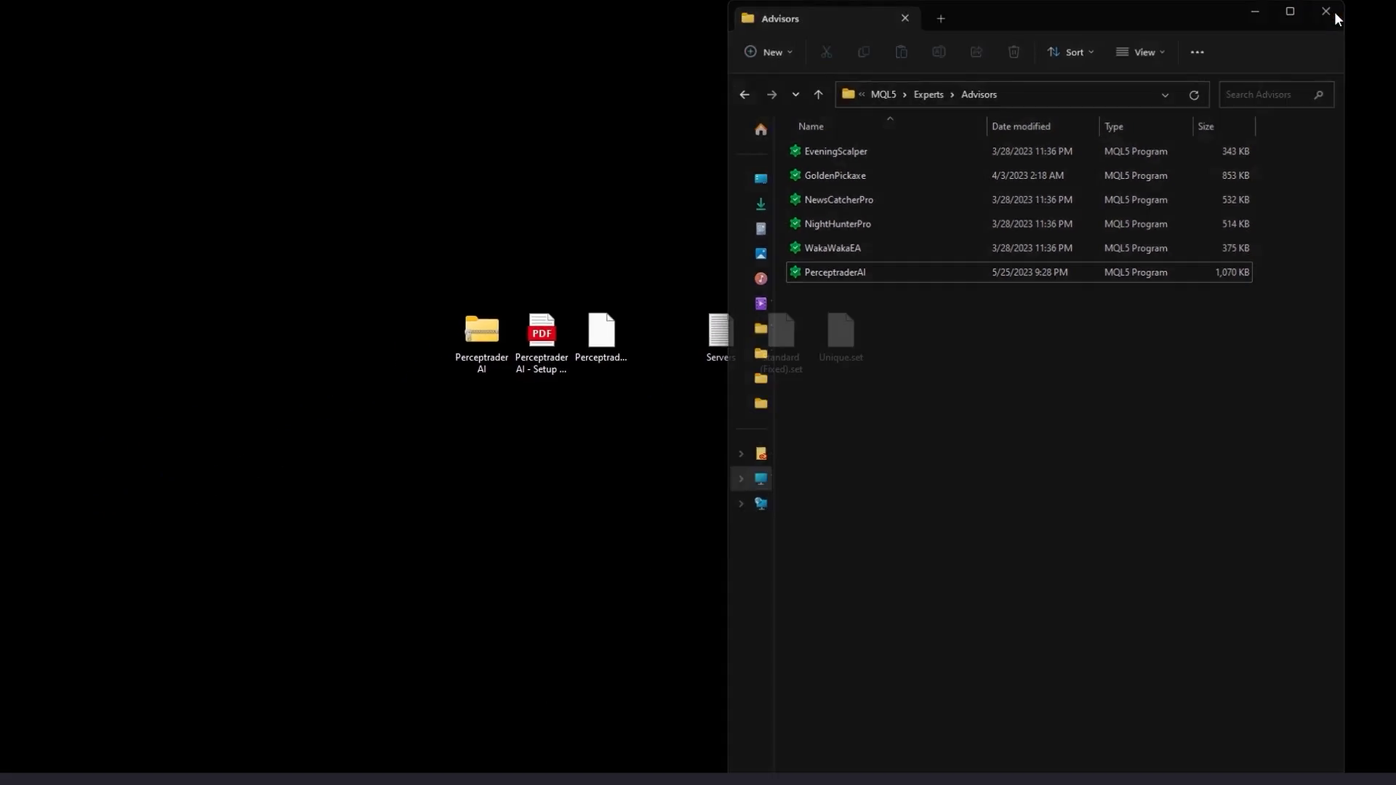
left_click(1333, 11)
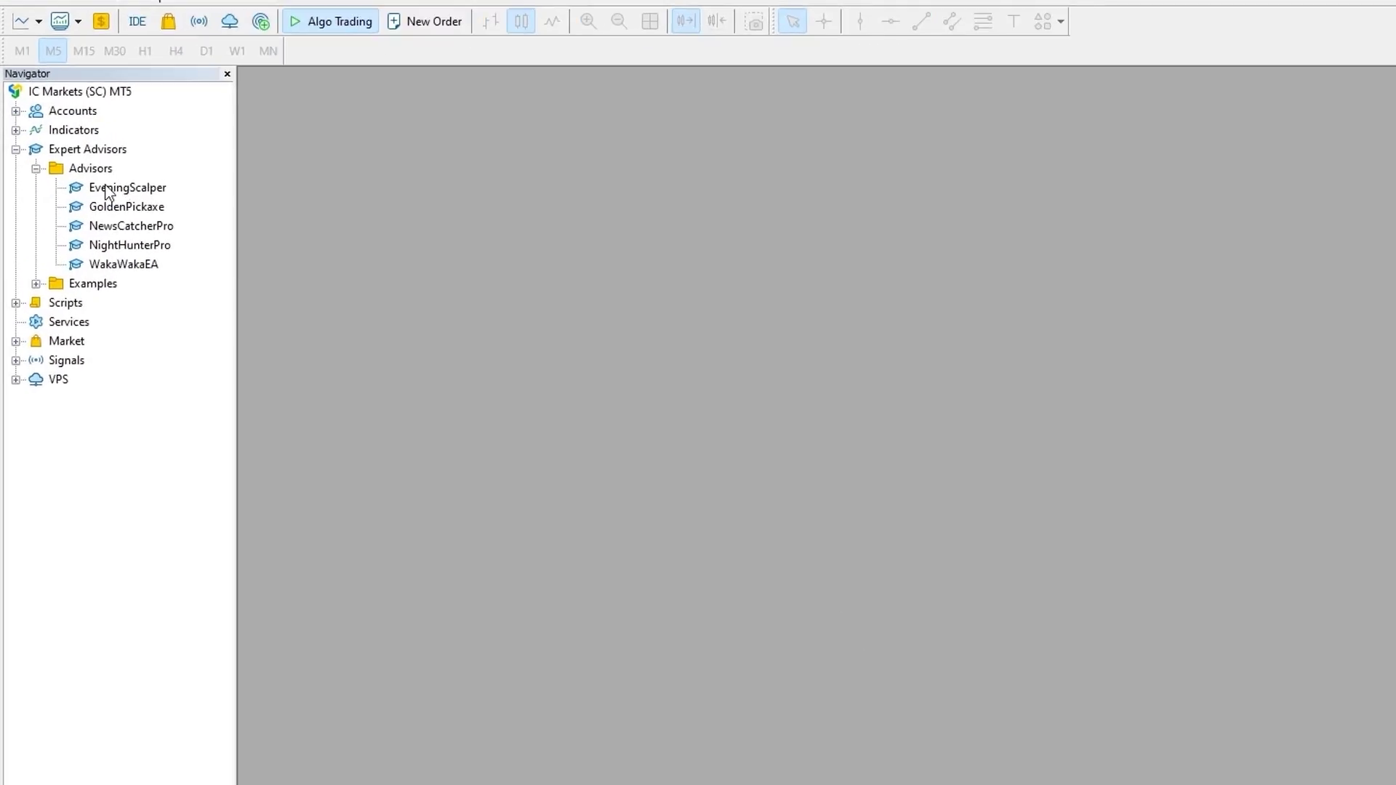
Refresh the Navigator's Advisors folder and select the newly listed PerceptraderAI advisor.
left_click(56, 156)
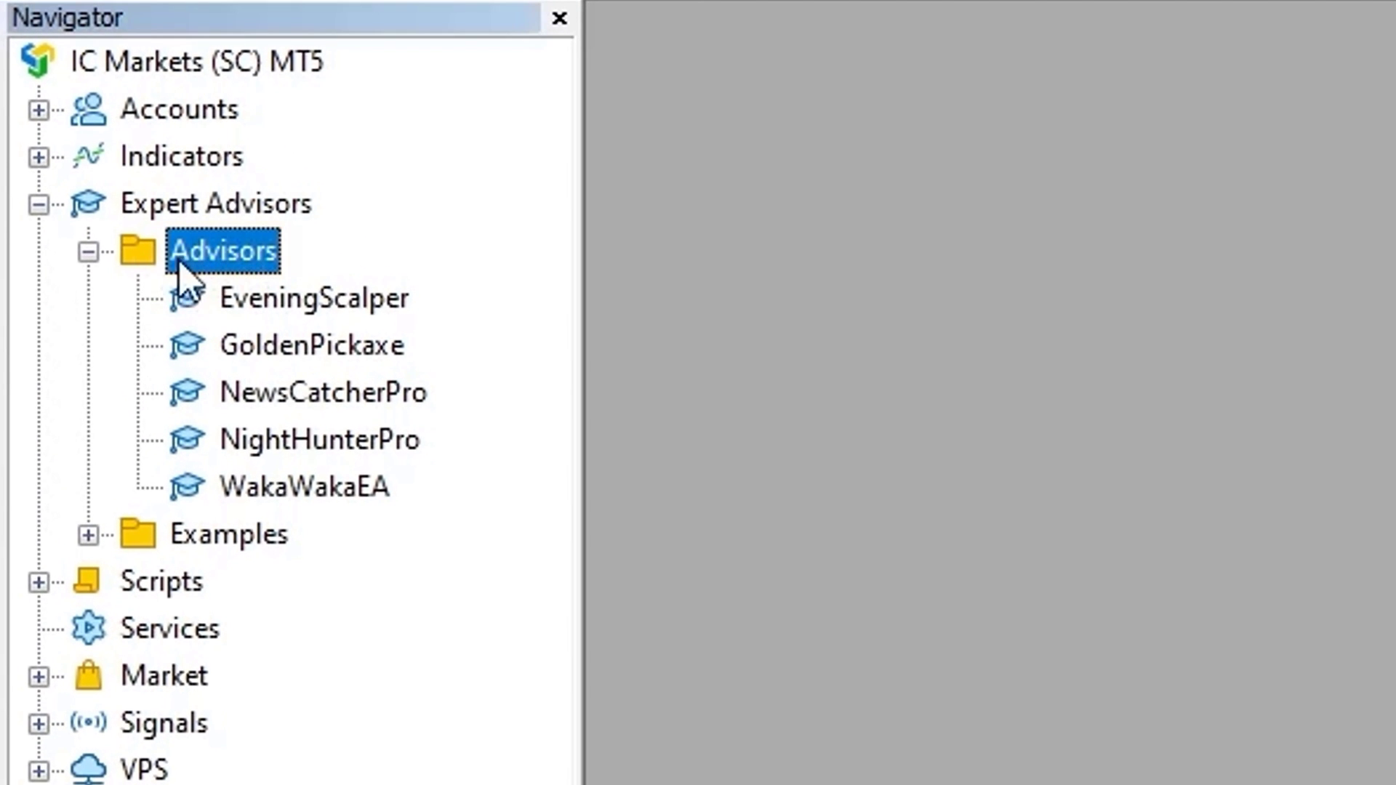
right_click(236, 258)
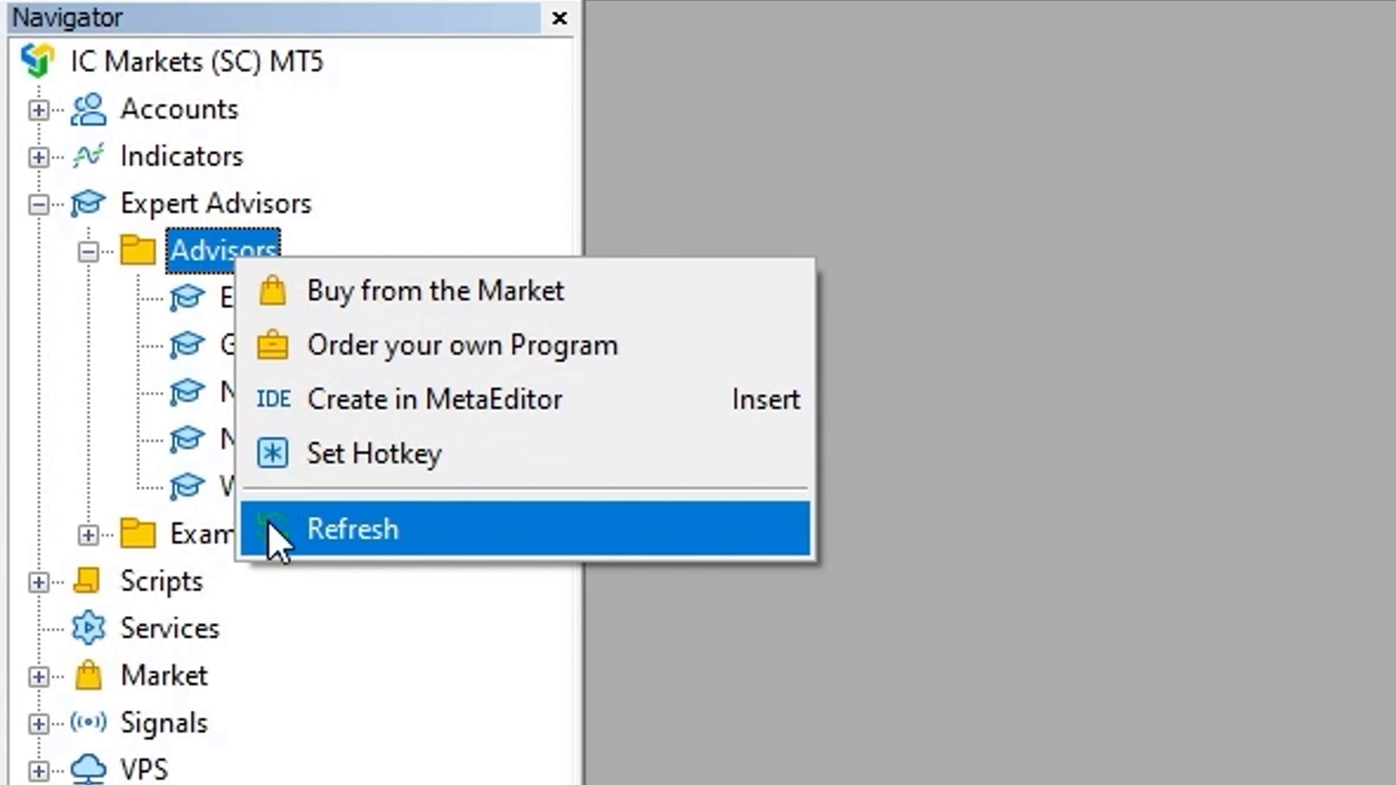
left_click(369, 534)
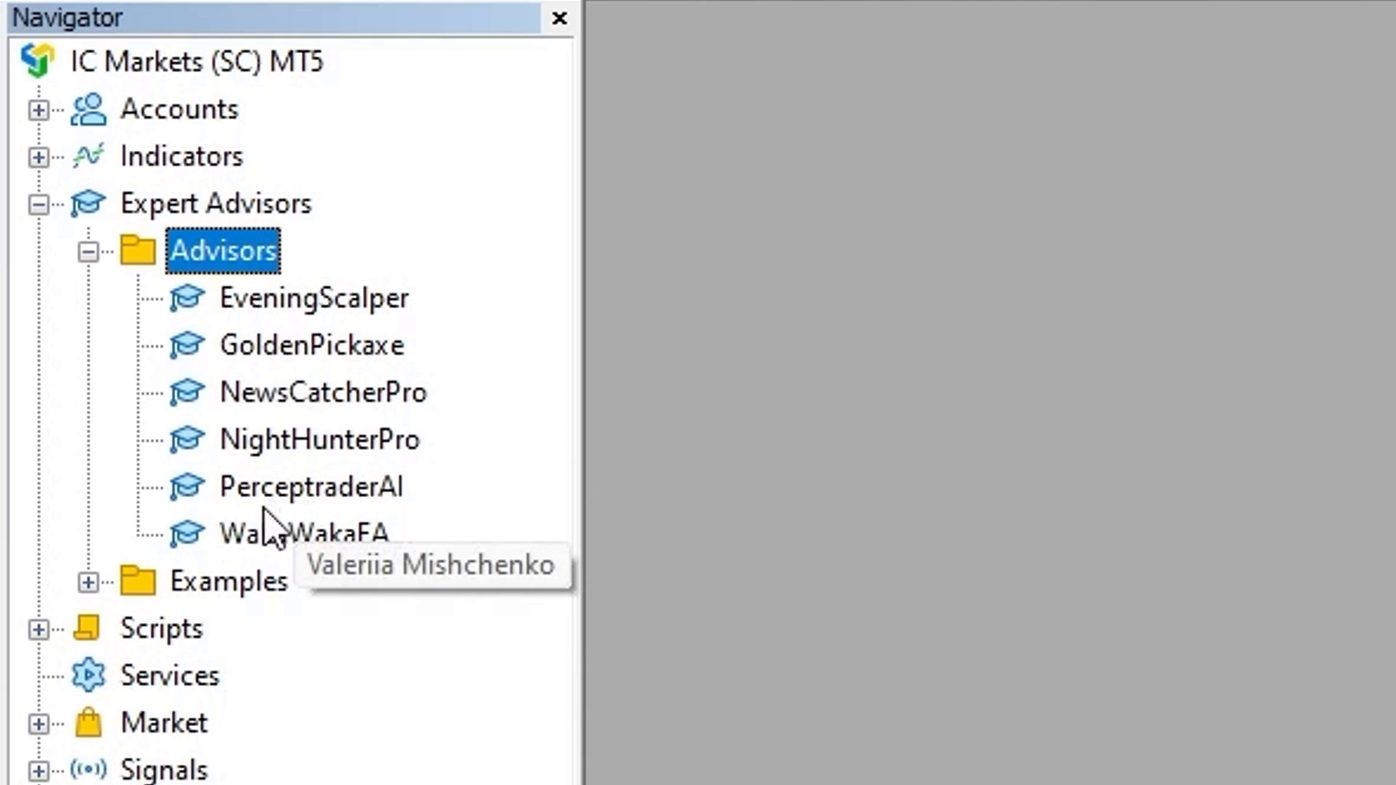
left_click(402, 489)
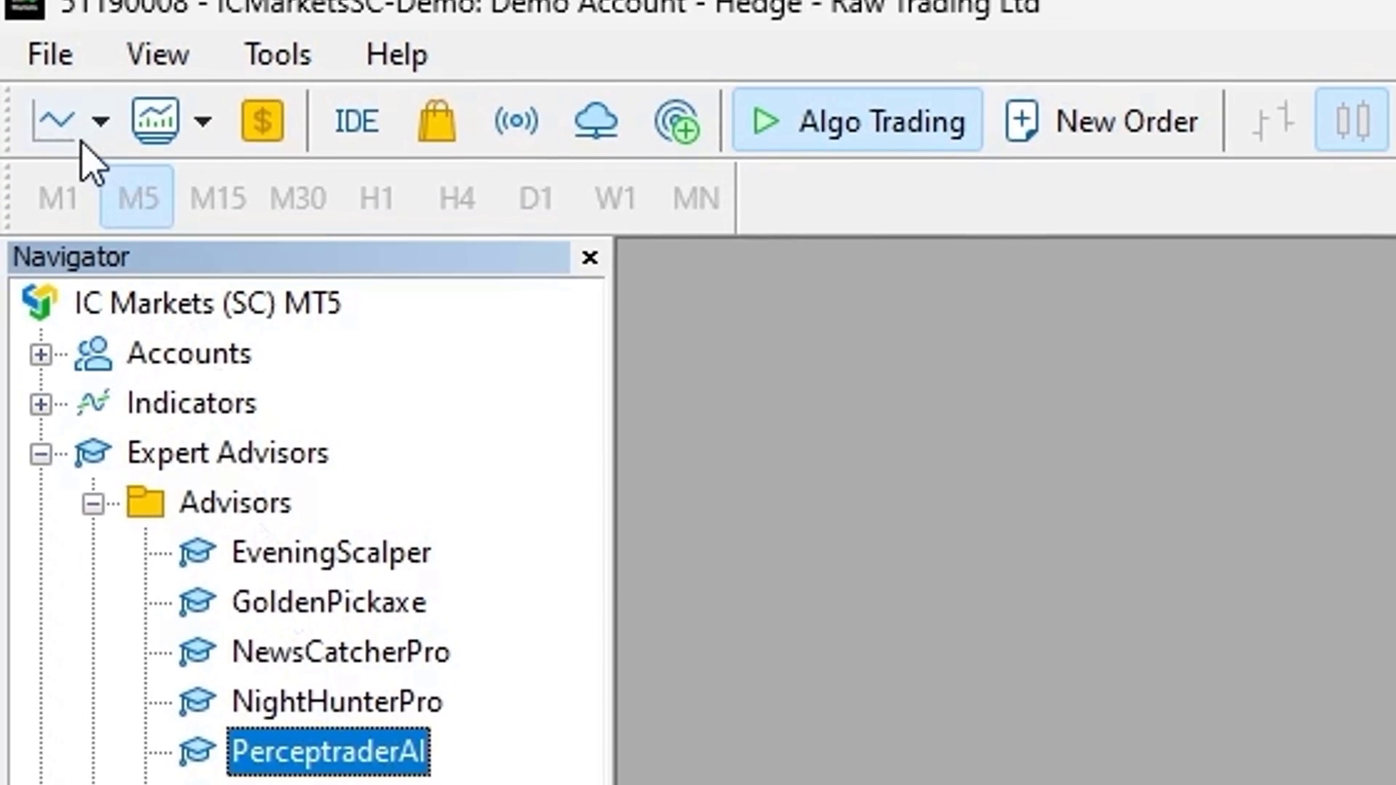
Open a maximized AUDCAD M5 chart and compress its price scale.
left_click(72, 155)
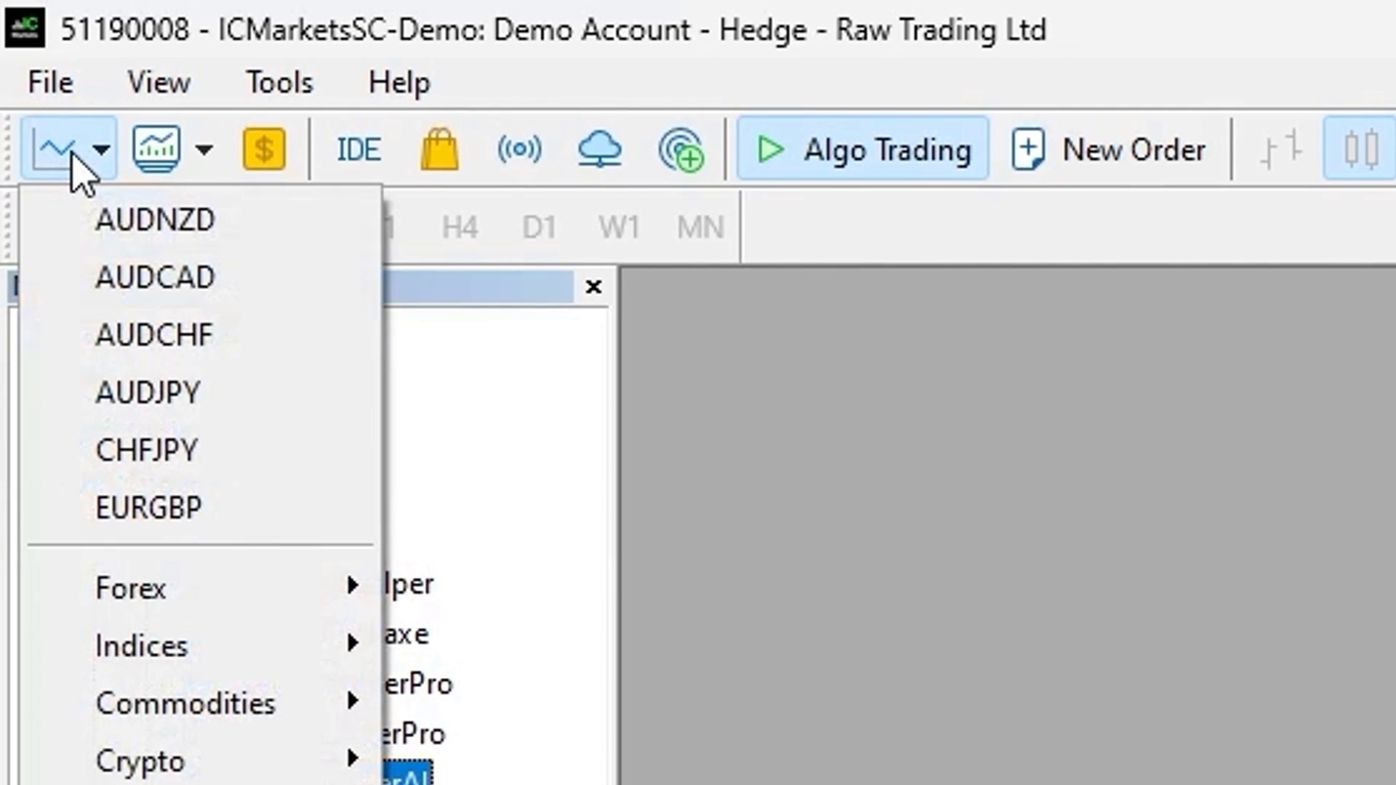
left_click(199, 284)
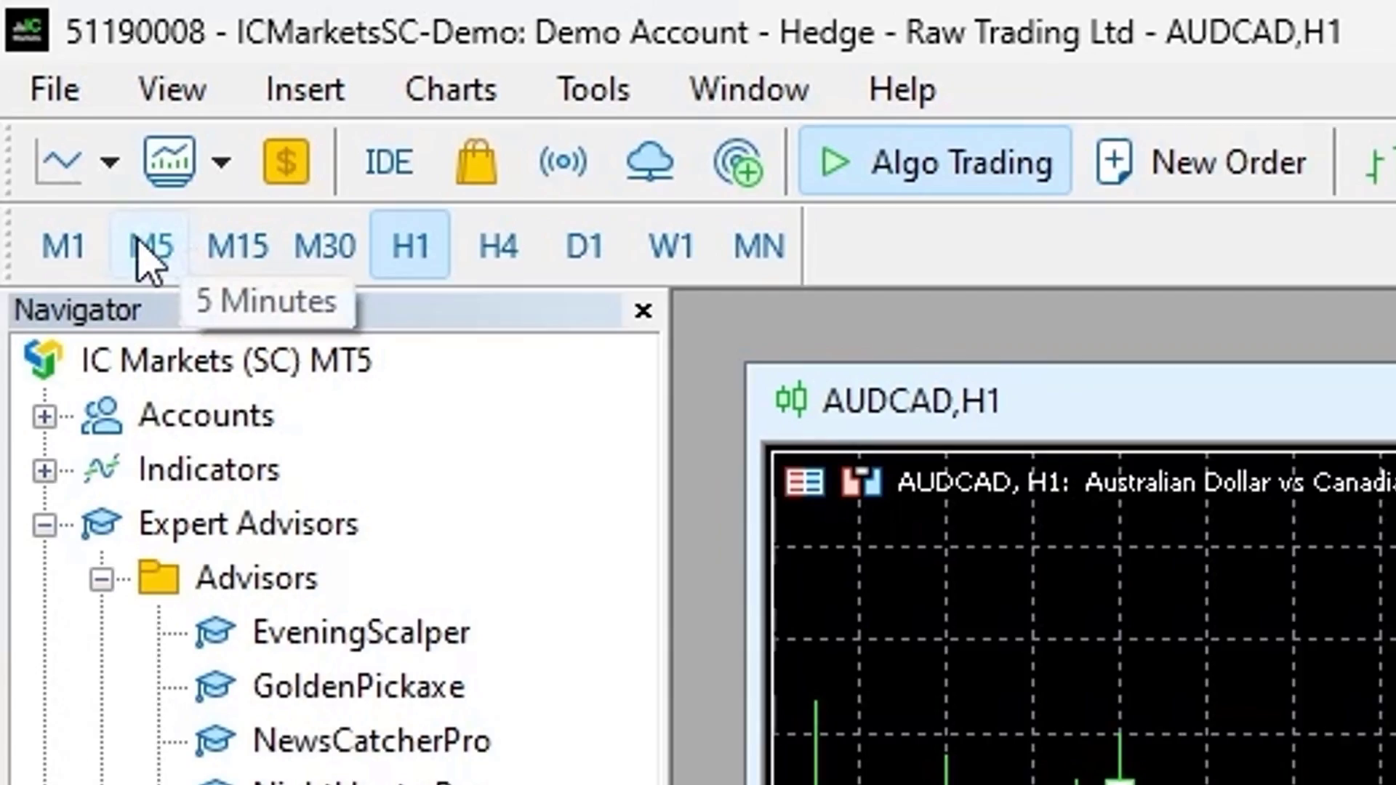
left_click(155, 253)
left_click(1161, 108)
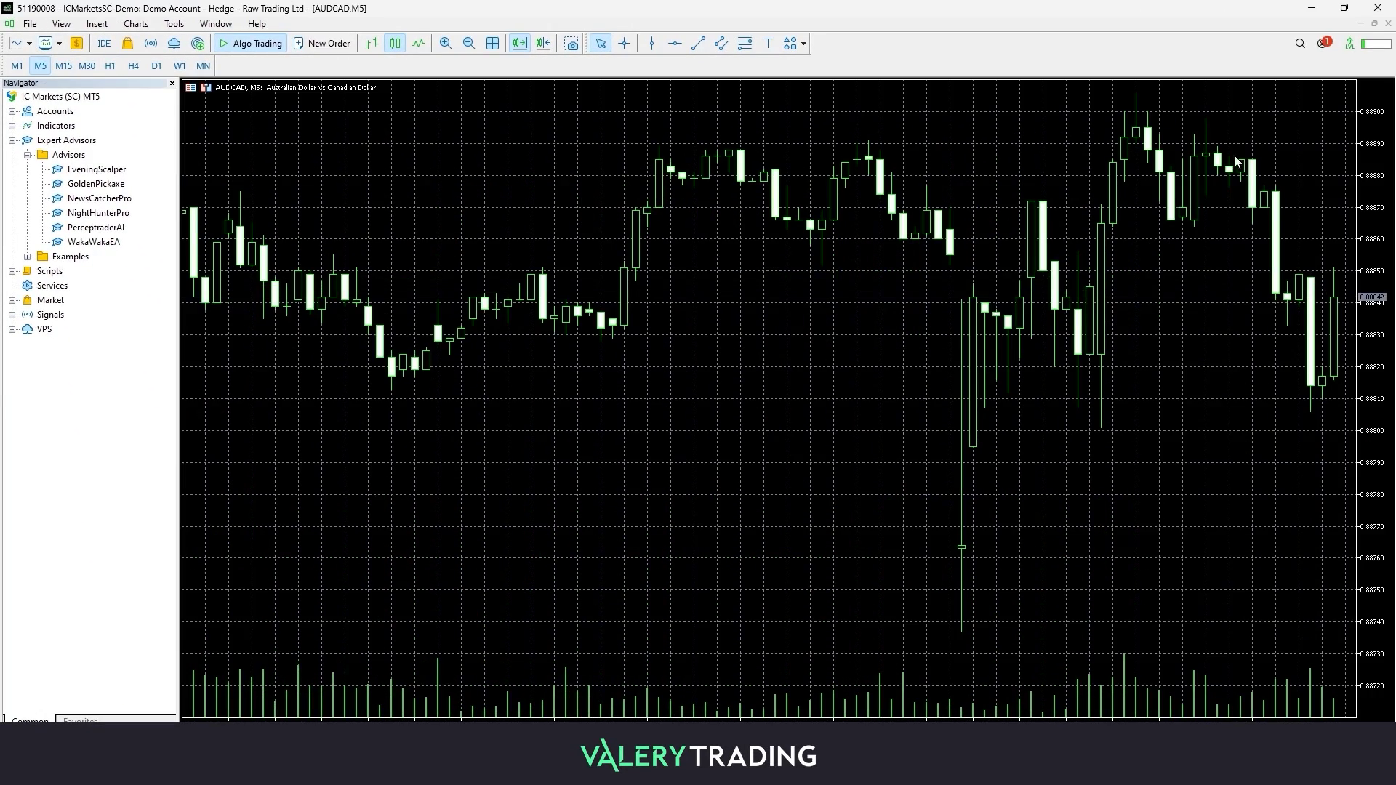
left_click_drag(1364, 189, 1358, 216)
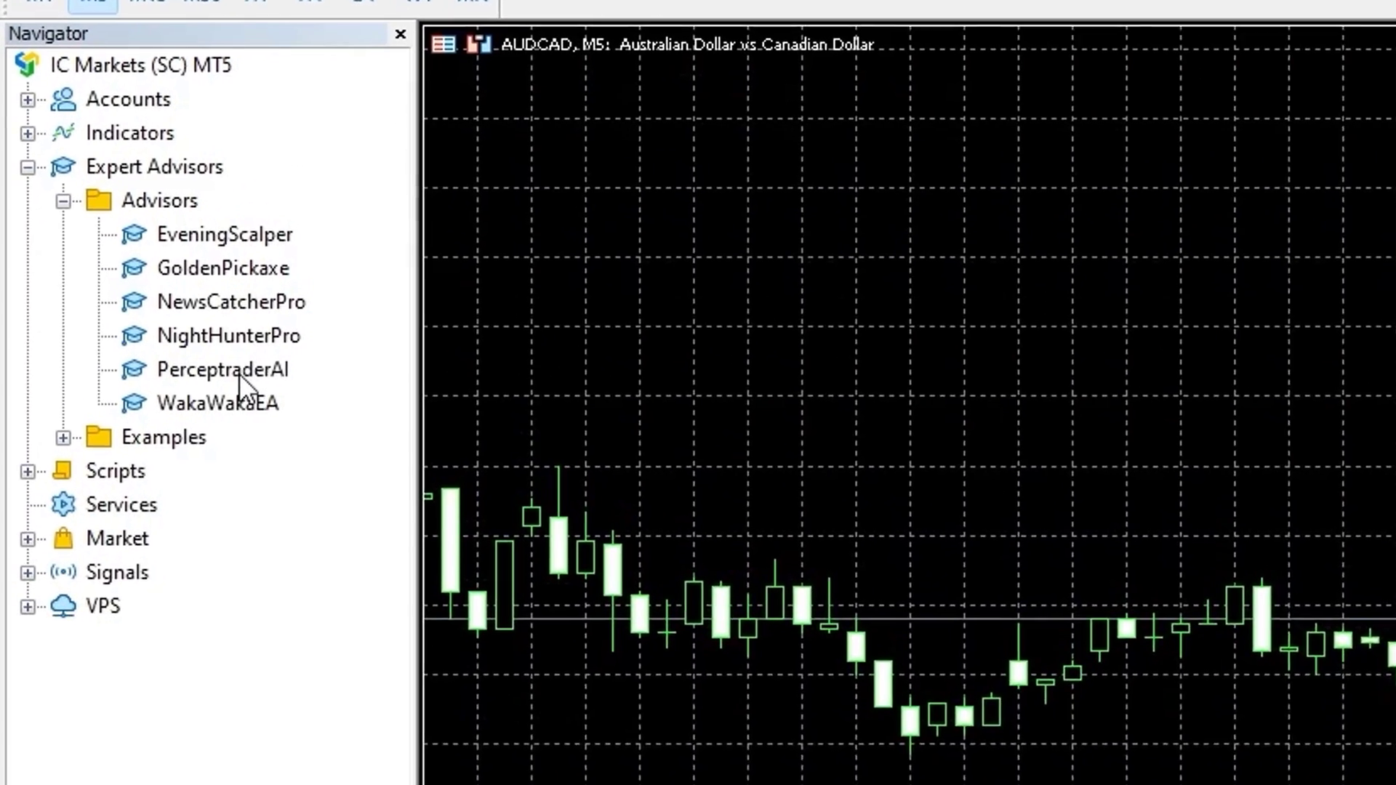
Drop PerceptraderAI onto the AUDCAD chart, review its Inputs, then return to Common.
left_click_drag(102, 229, 272, 225)
left_click_drag(662, 363, 785, 365)
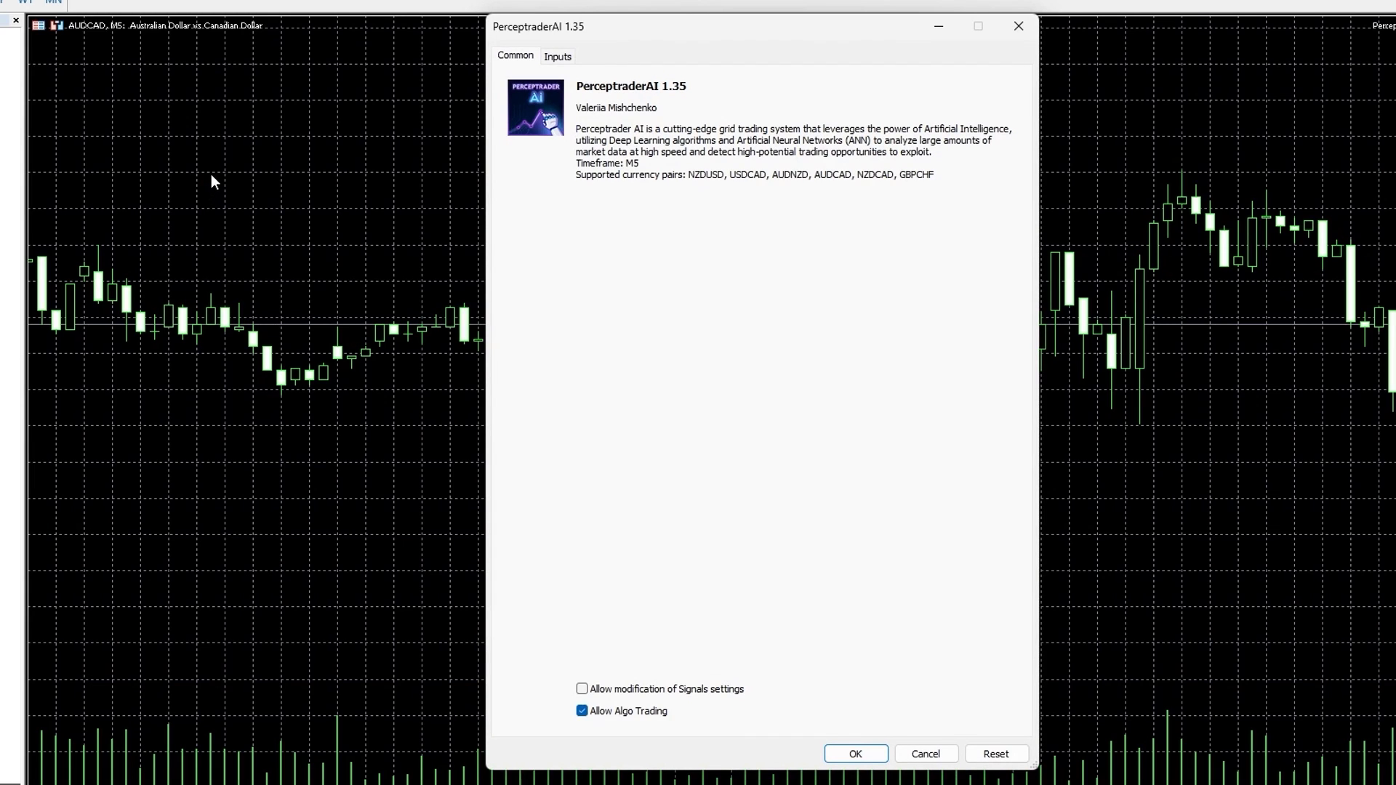
left_click(565, 60)
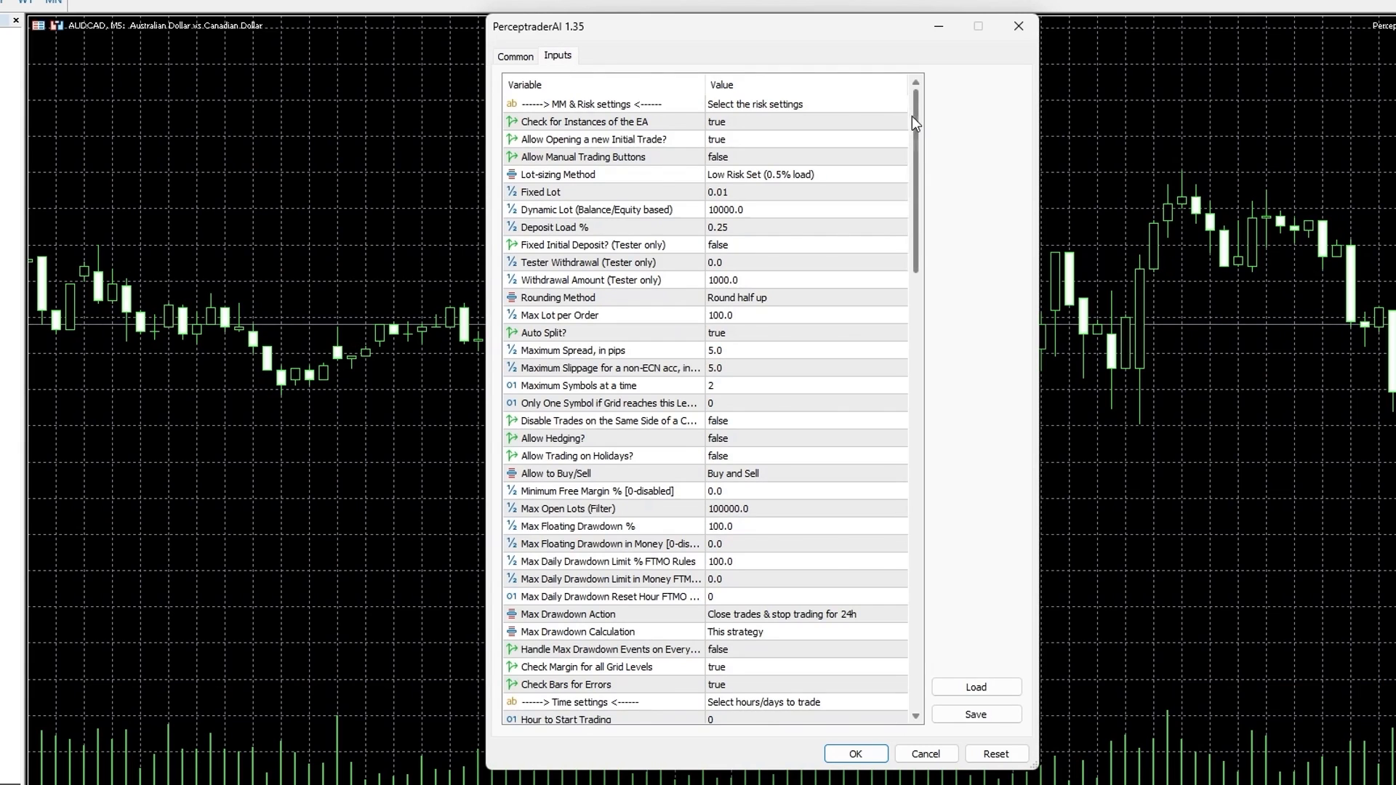
mouse_move(916, 109)
left_mouse_down()
mouse_move(905, 288)
mouse_move(937, 543)
mouse_move(955, 346)
mouse_move(942, 106)
left_mouse_up()
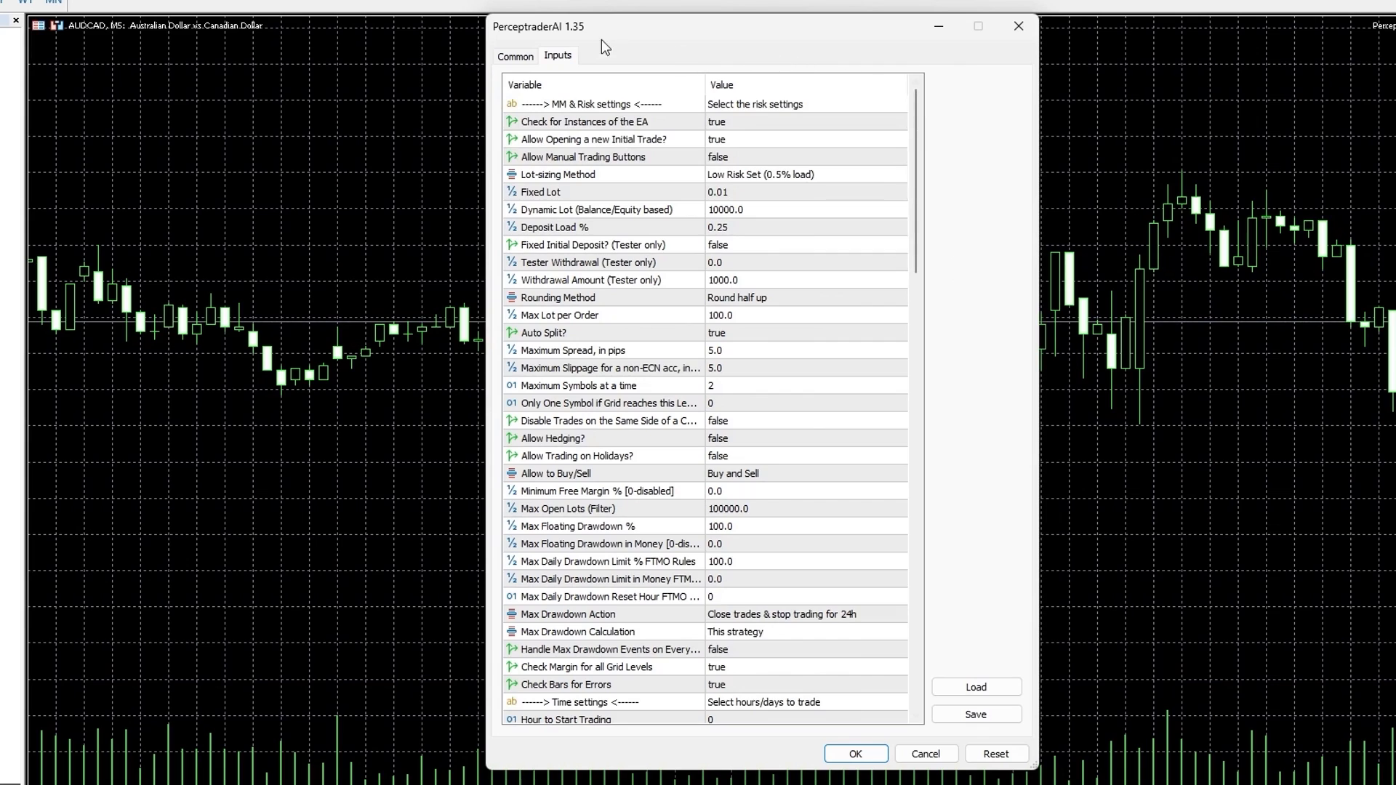
left_click(519, 56)
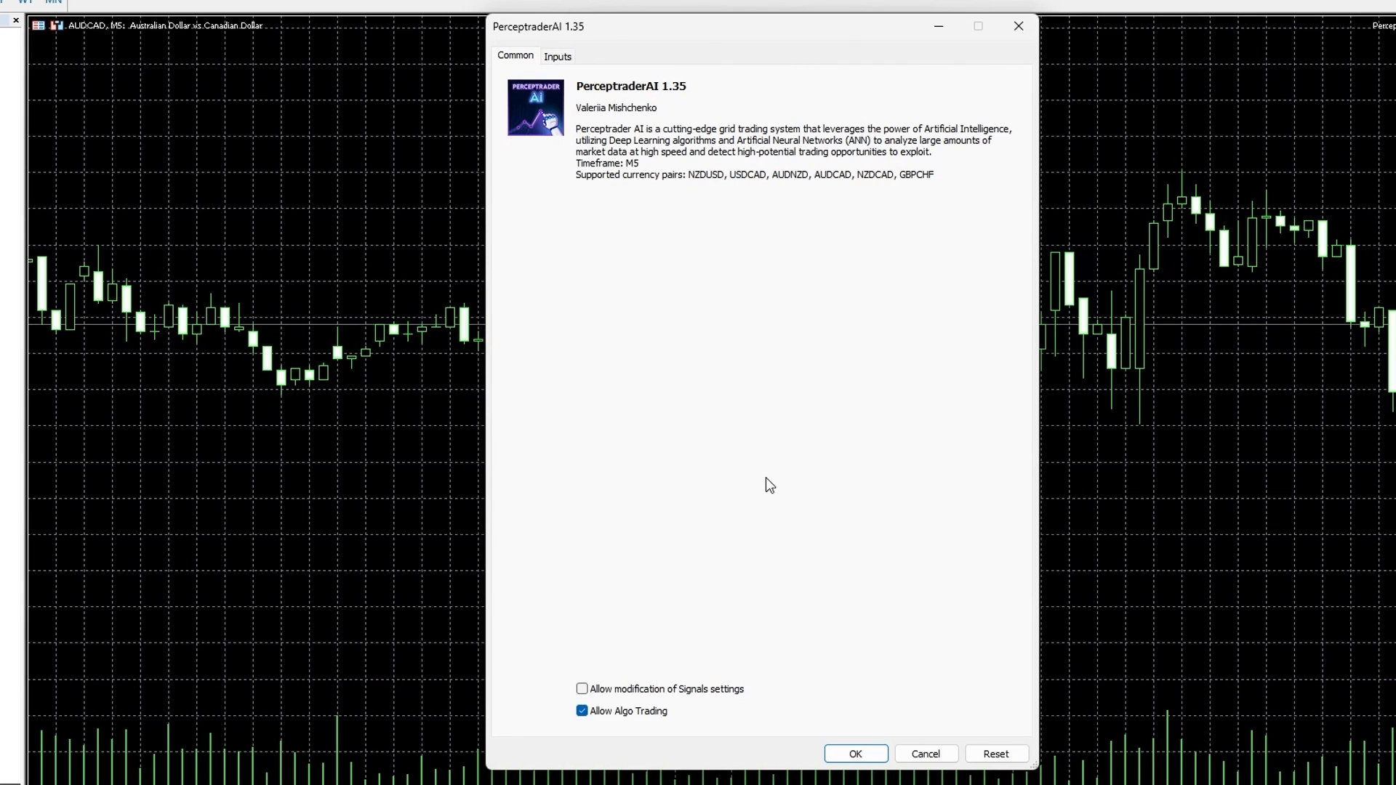
Confirm the PerceptraderAI 1.35 settings to attach it to the AUDCAD M5 chart.
left_click(852, 755)
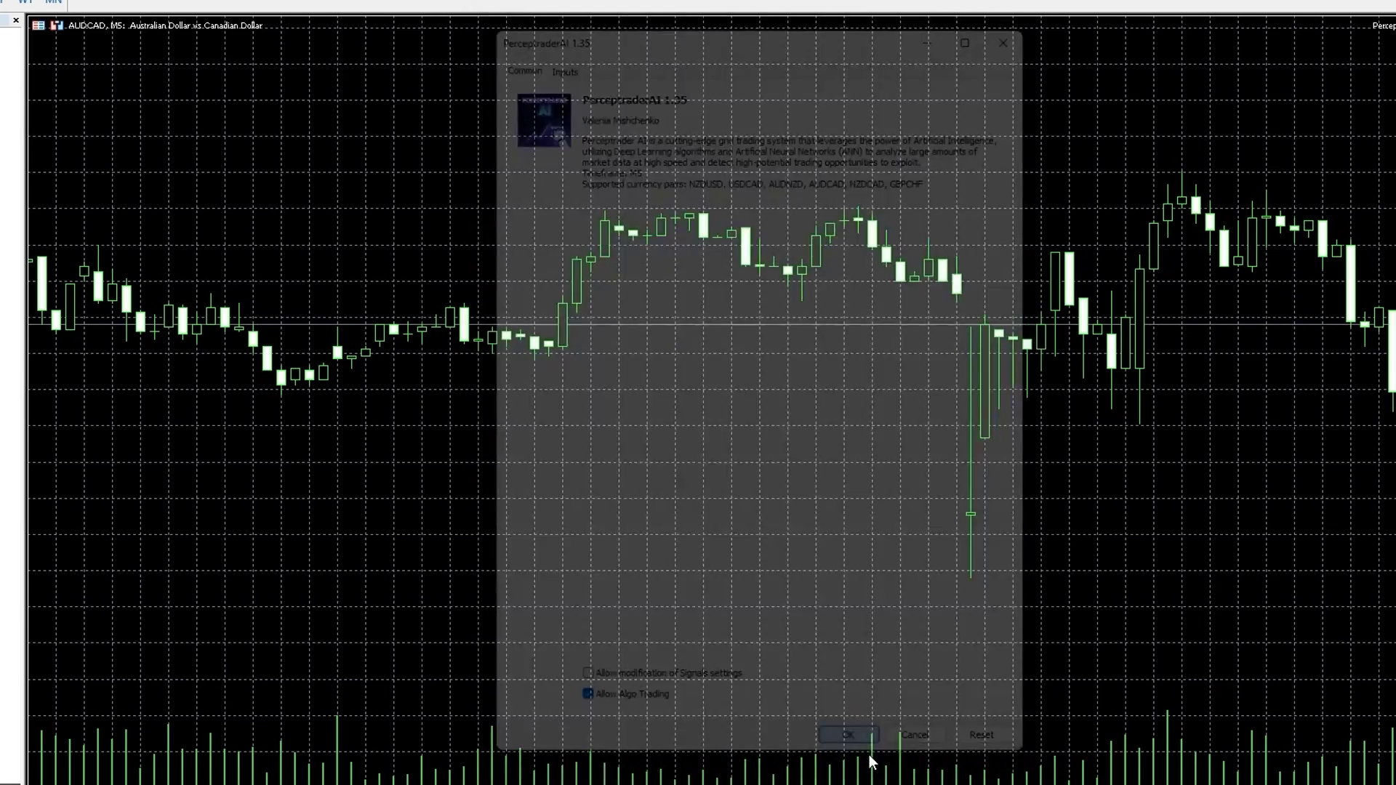